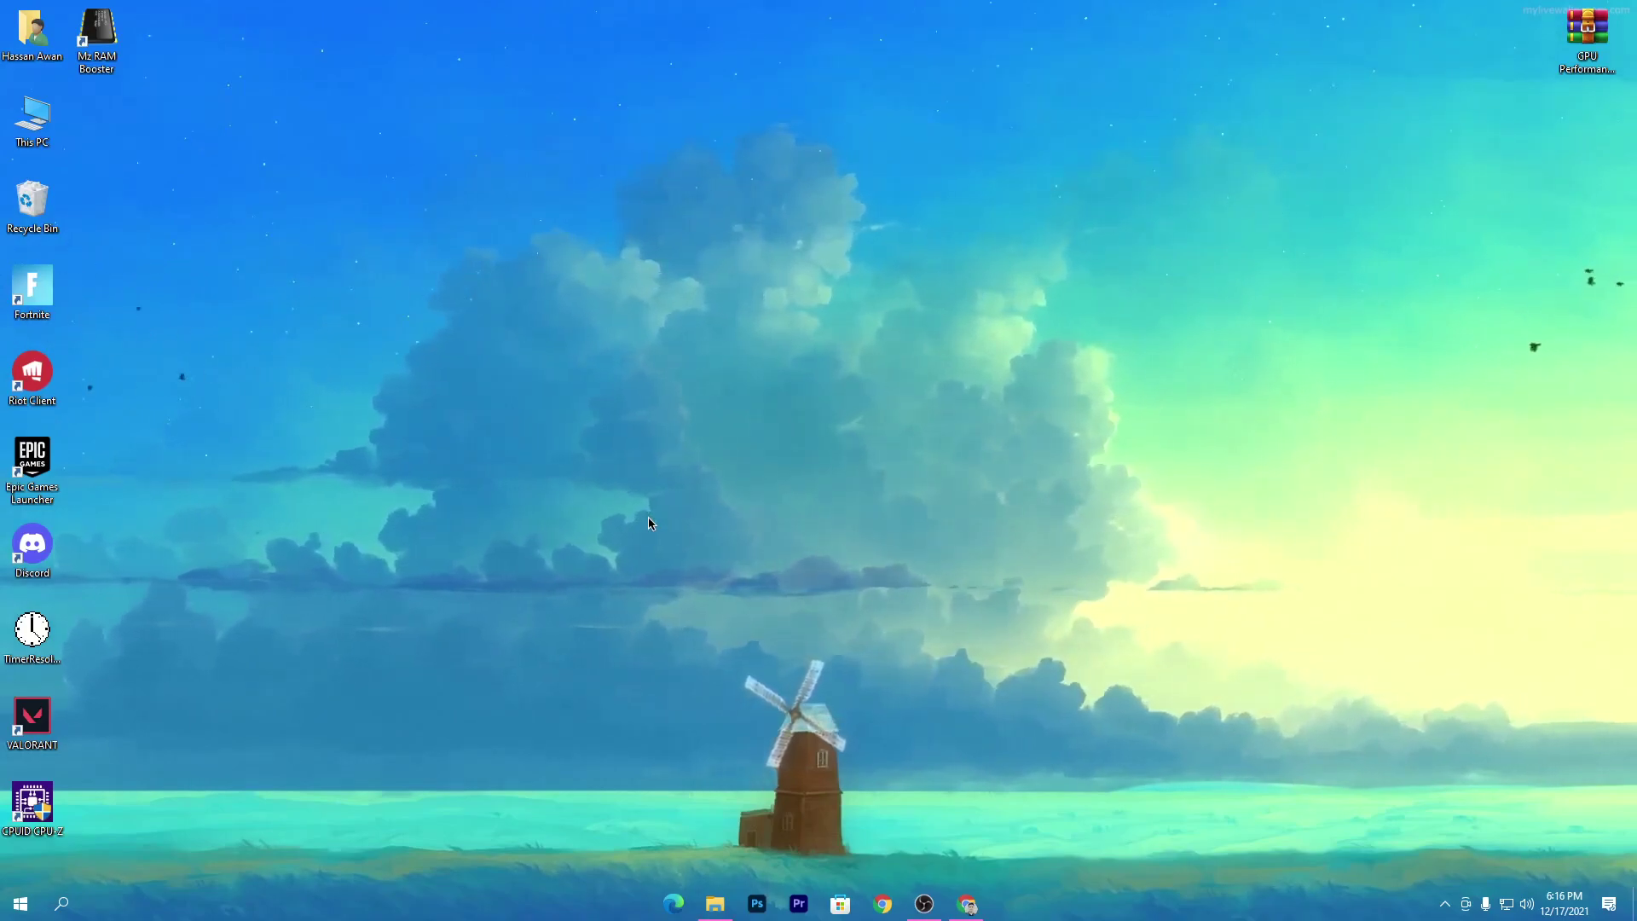
# Move the pack archive to mid-desktop and, in Chrome, follow the download link of the GPU Optimization Pack For Gaming (2021/2022) post.
pyautogui.moveTo(1567, 67); pyautogui.dragTo(791, 323)
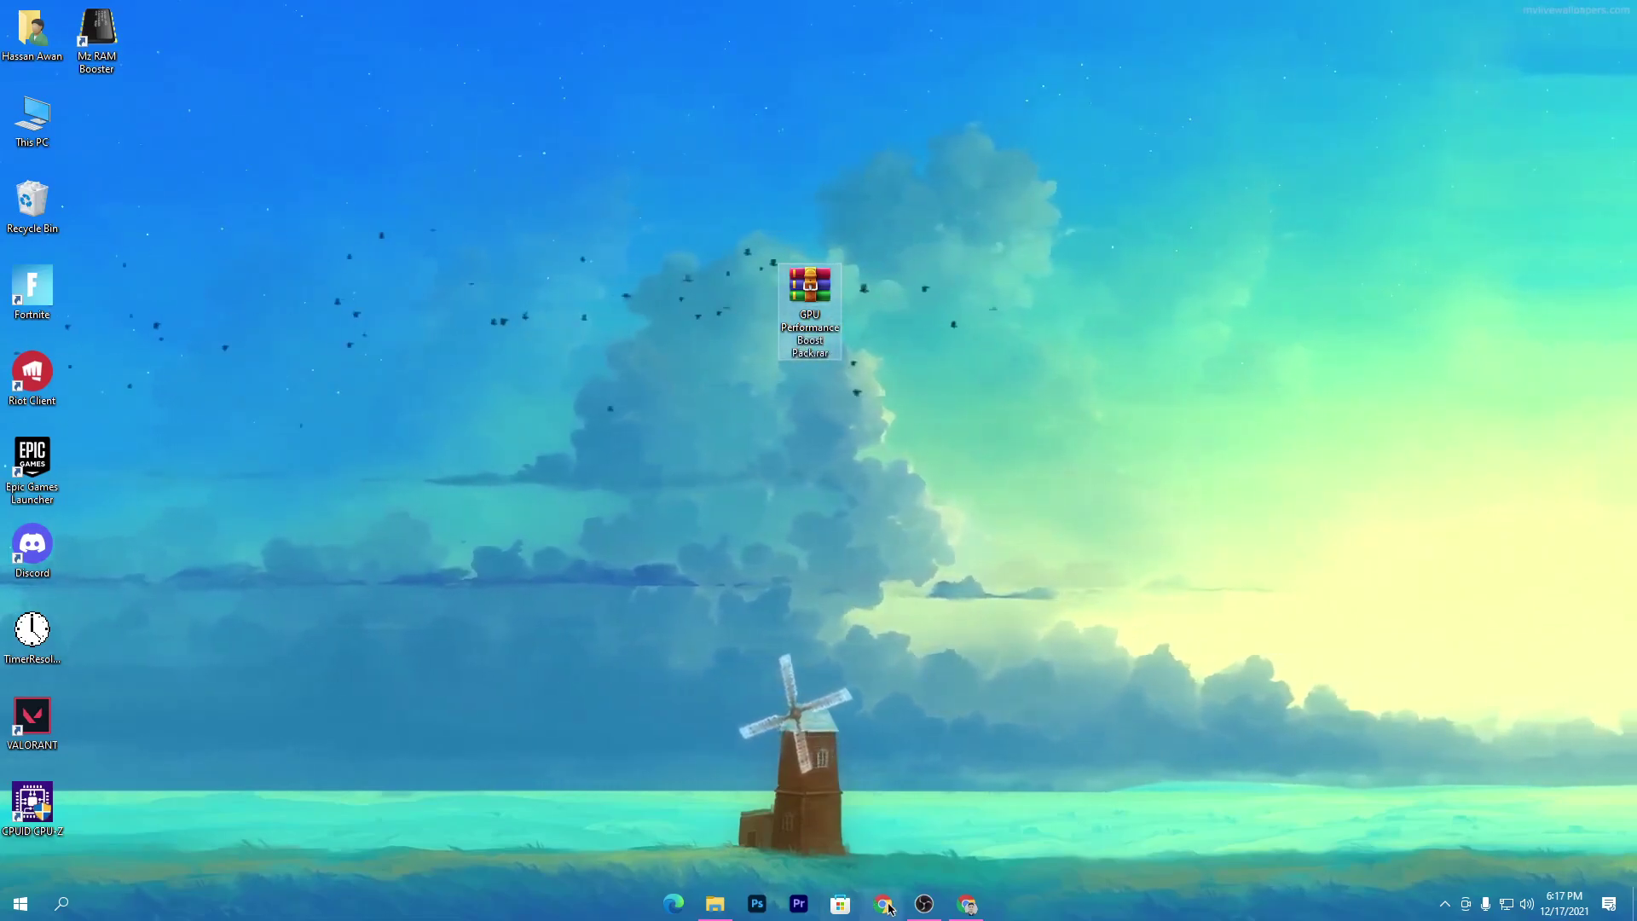
pyautogui.click(957, 909)
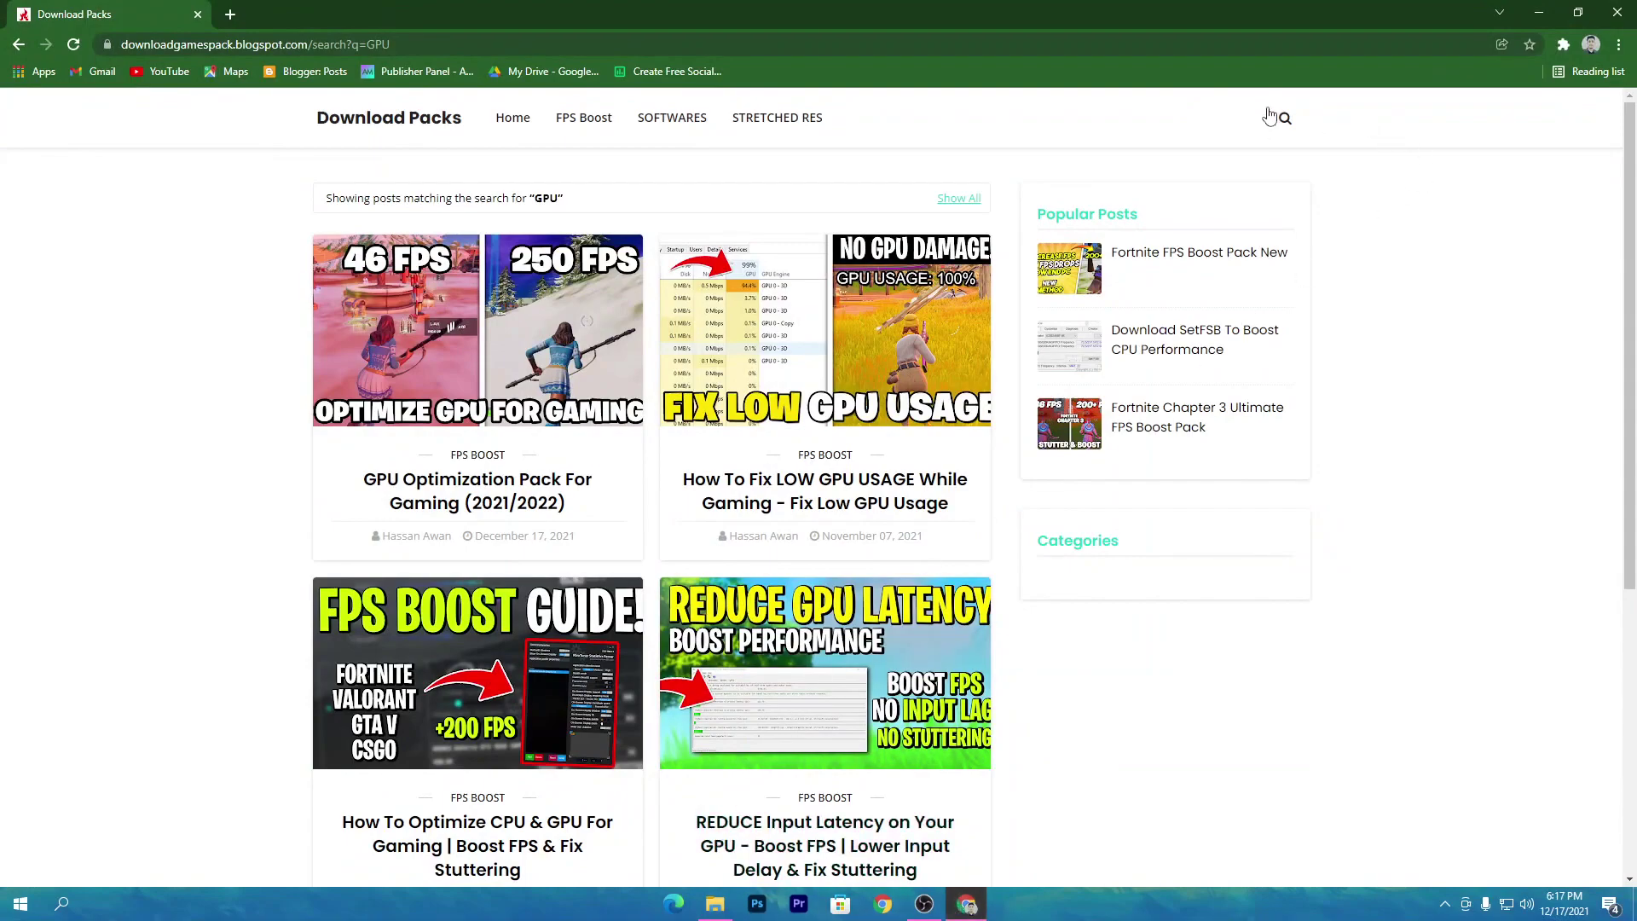
pyautogui.click(1286, 118)
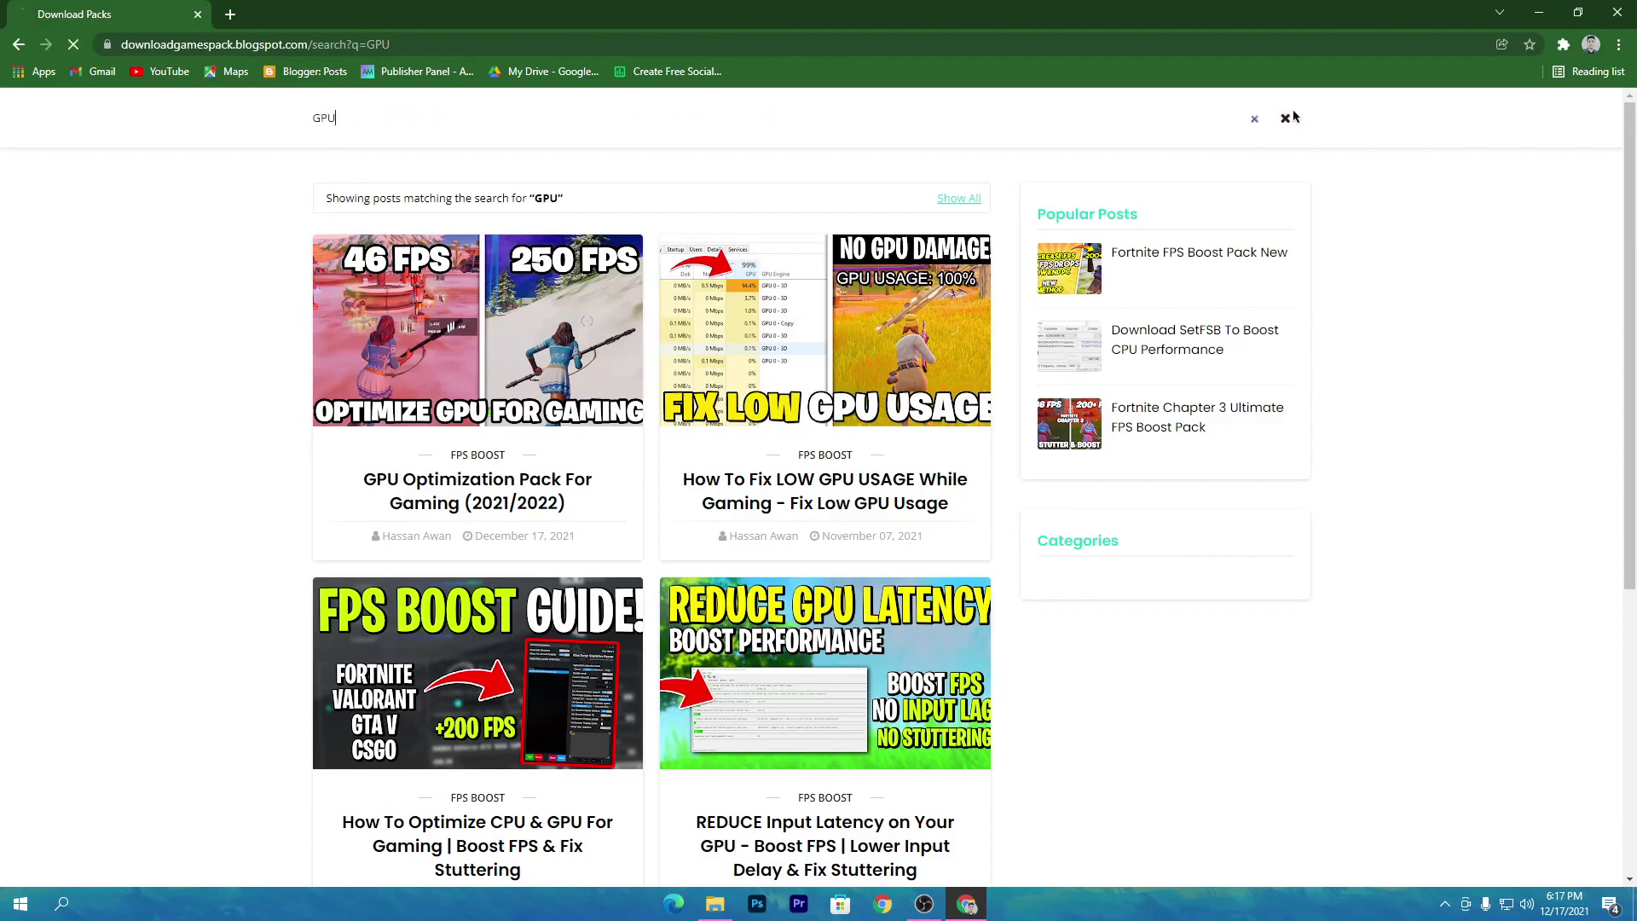
pyautogui.click(1284, 118)
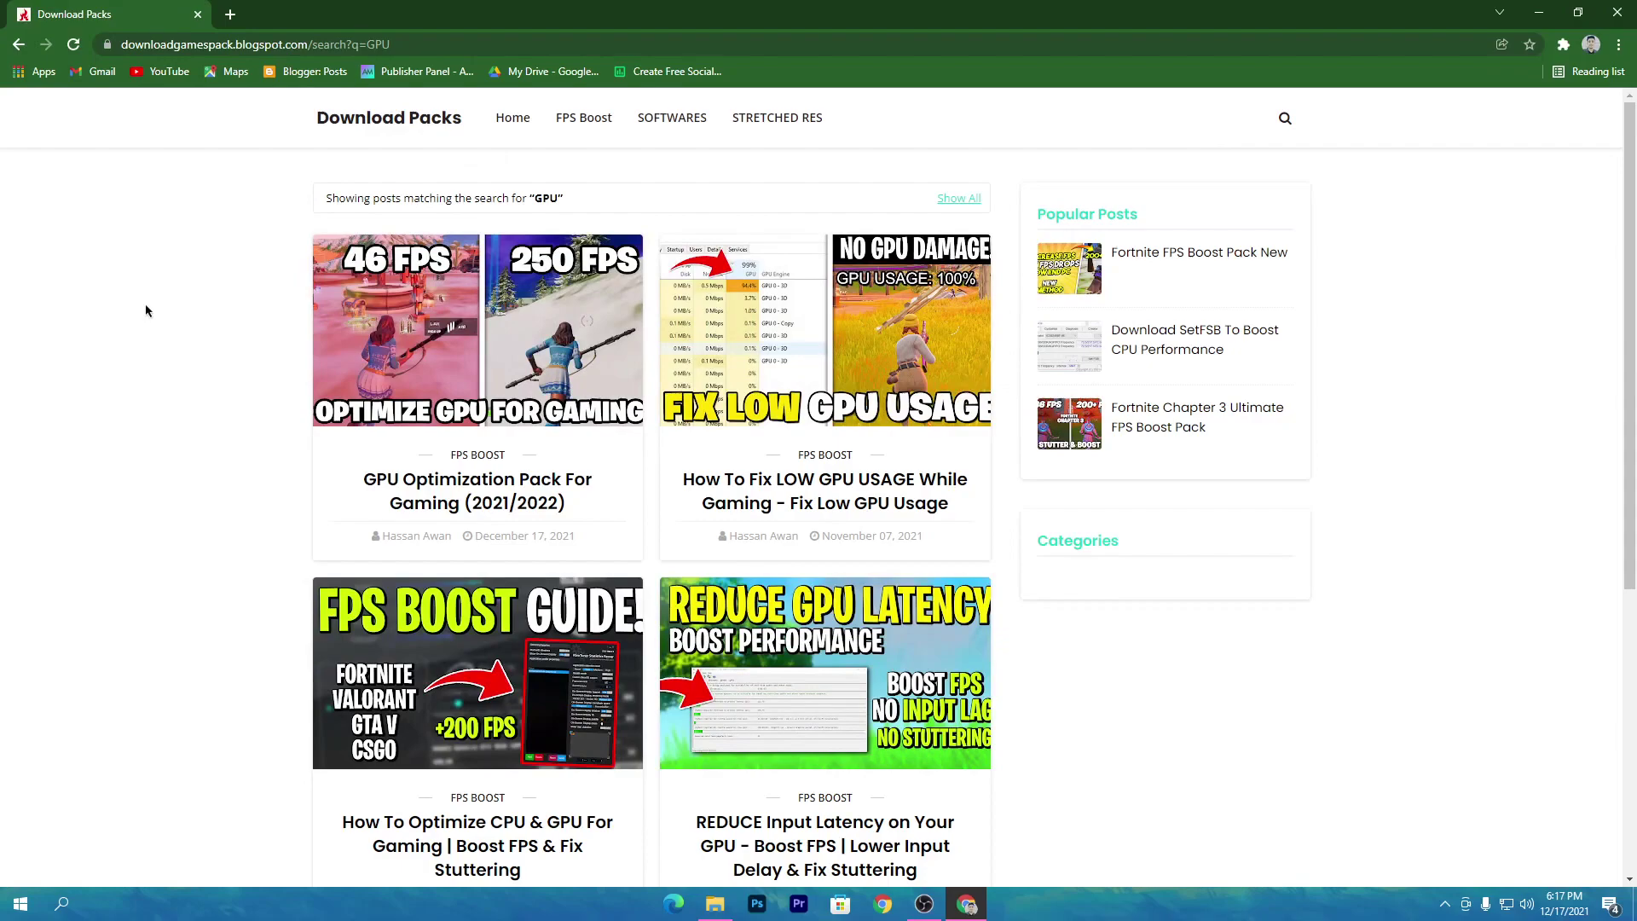
pyautogui.click(503, 494)
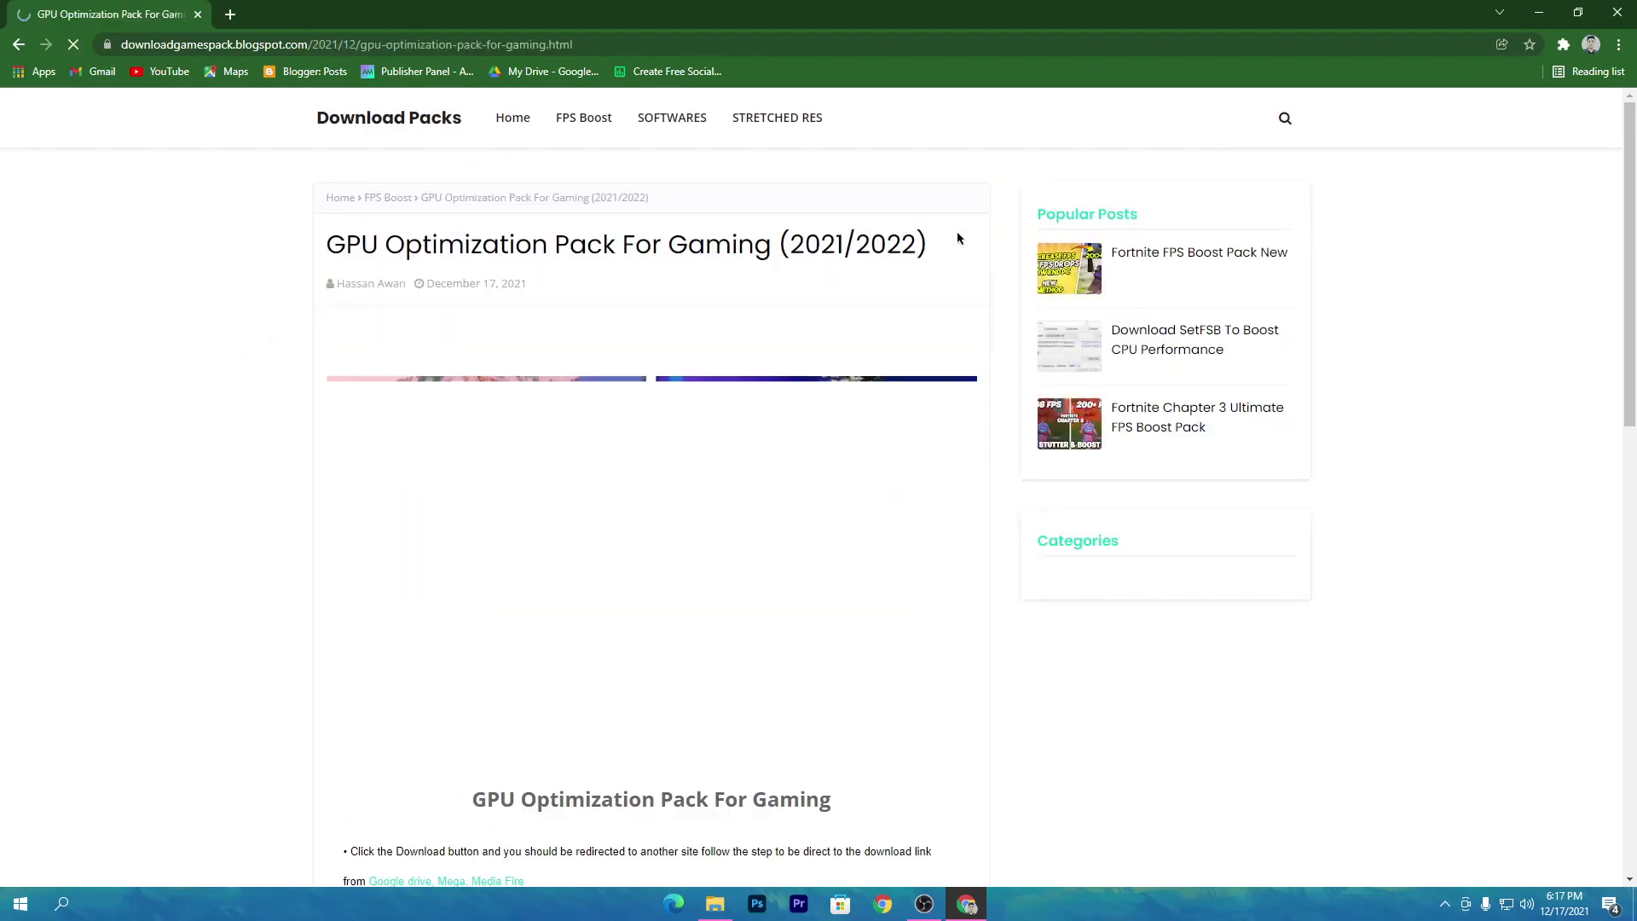
pyautogui.scroll(-3, 603, 767)
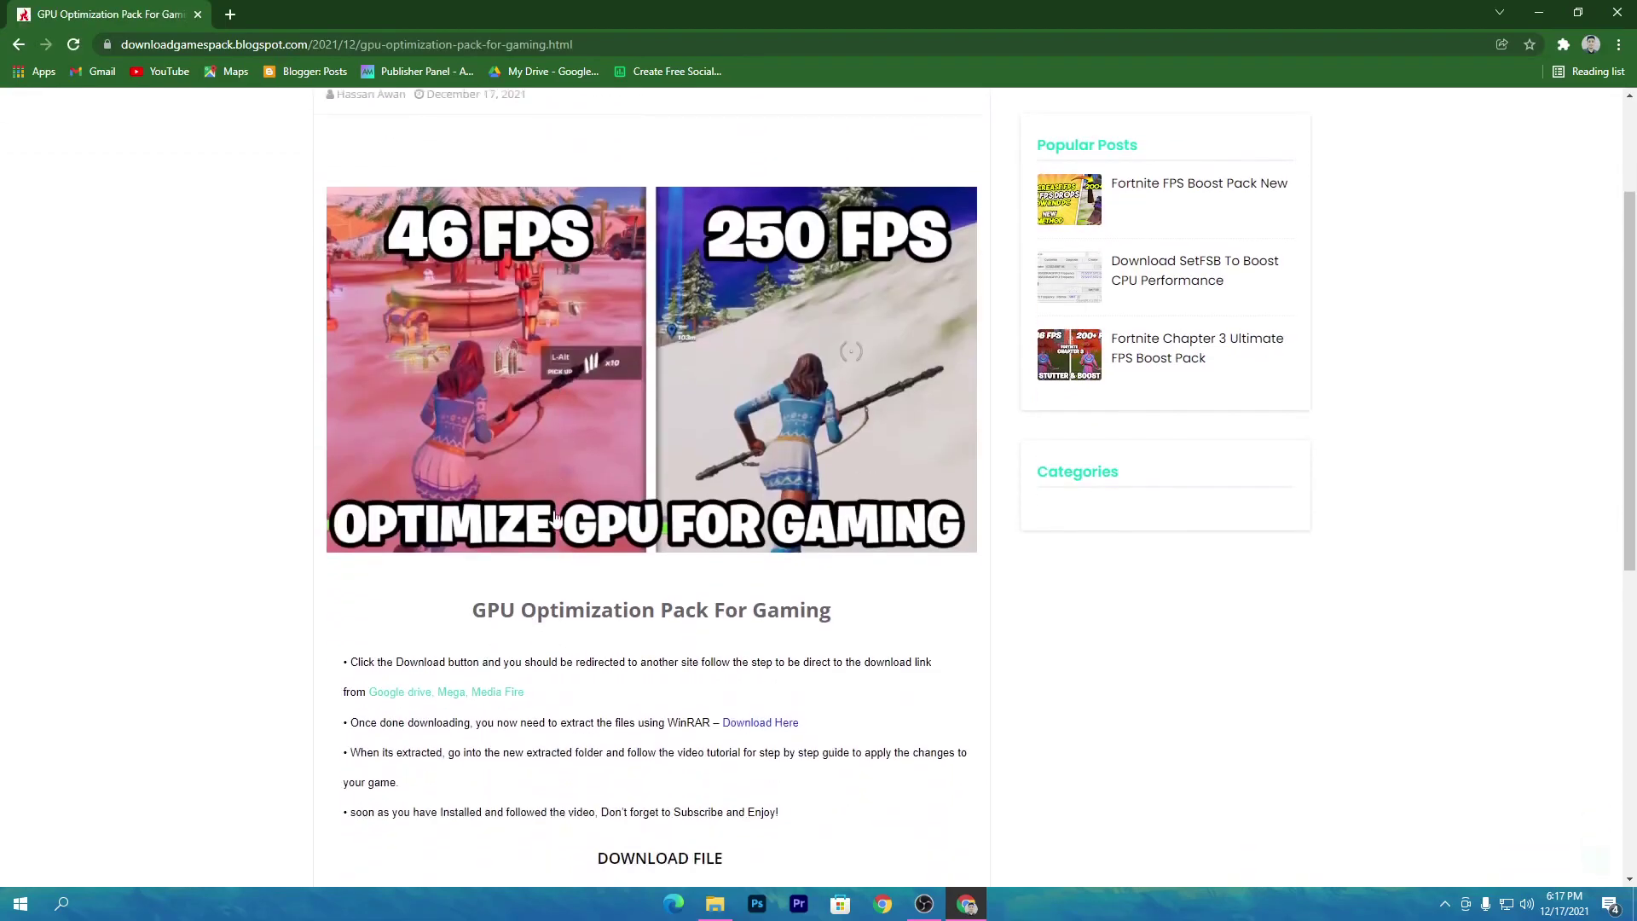
pyautogui.click(658, 863)
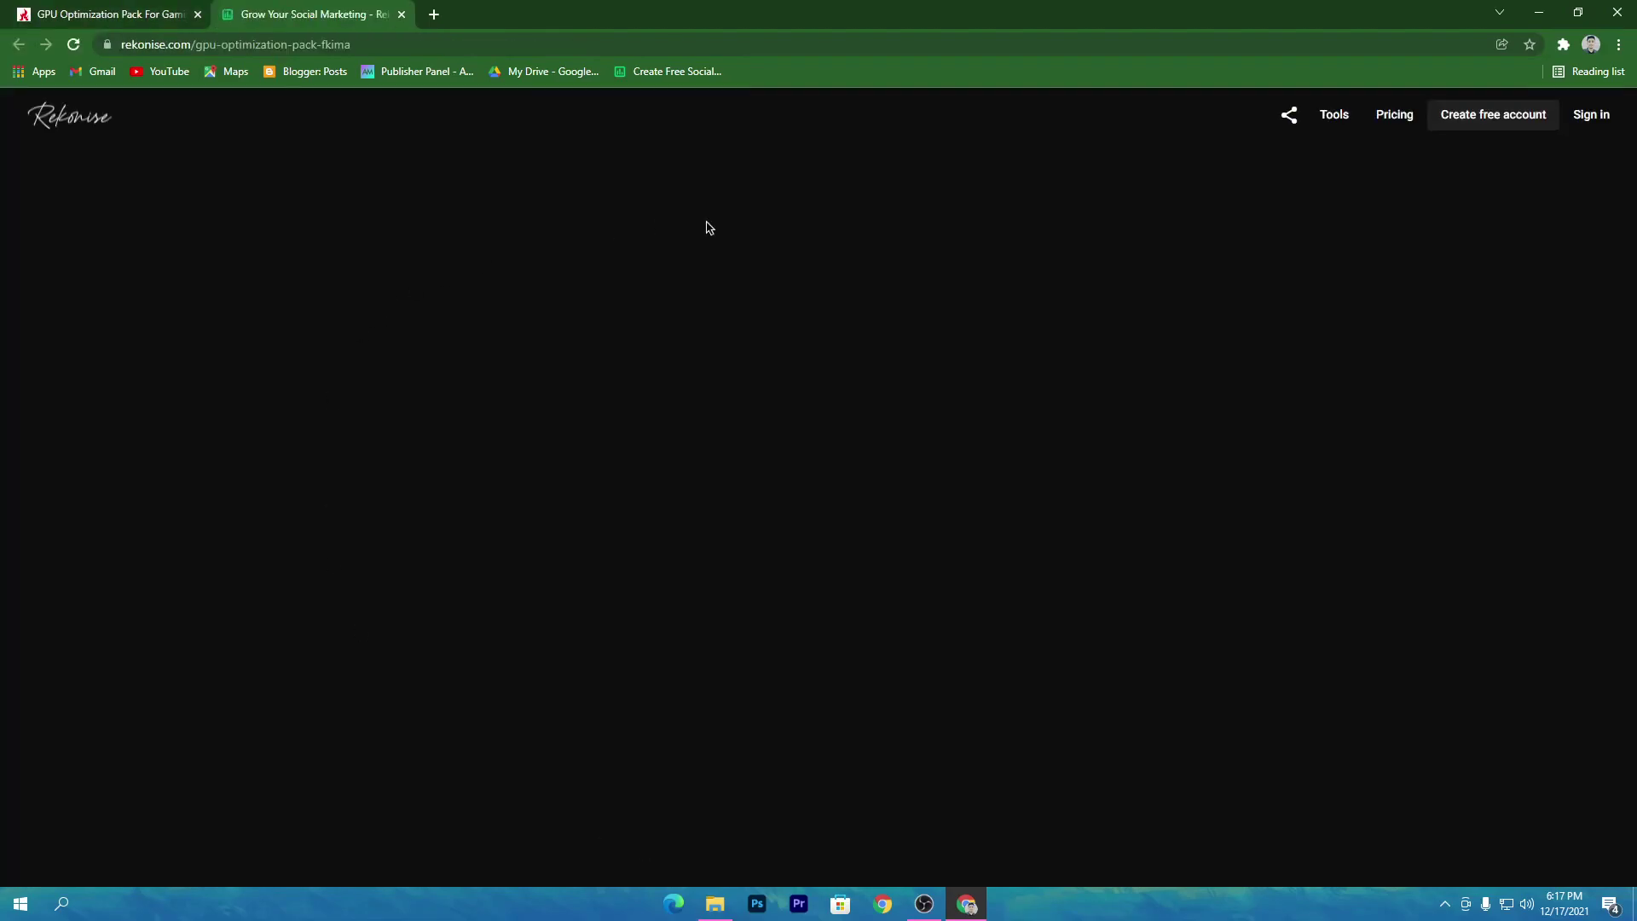
# Complete the Subscribe on YouTube action on the Rekonise page and unlock the GPU Optimization Pack link.
pyautogui.click(784, 283)
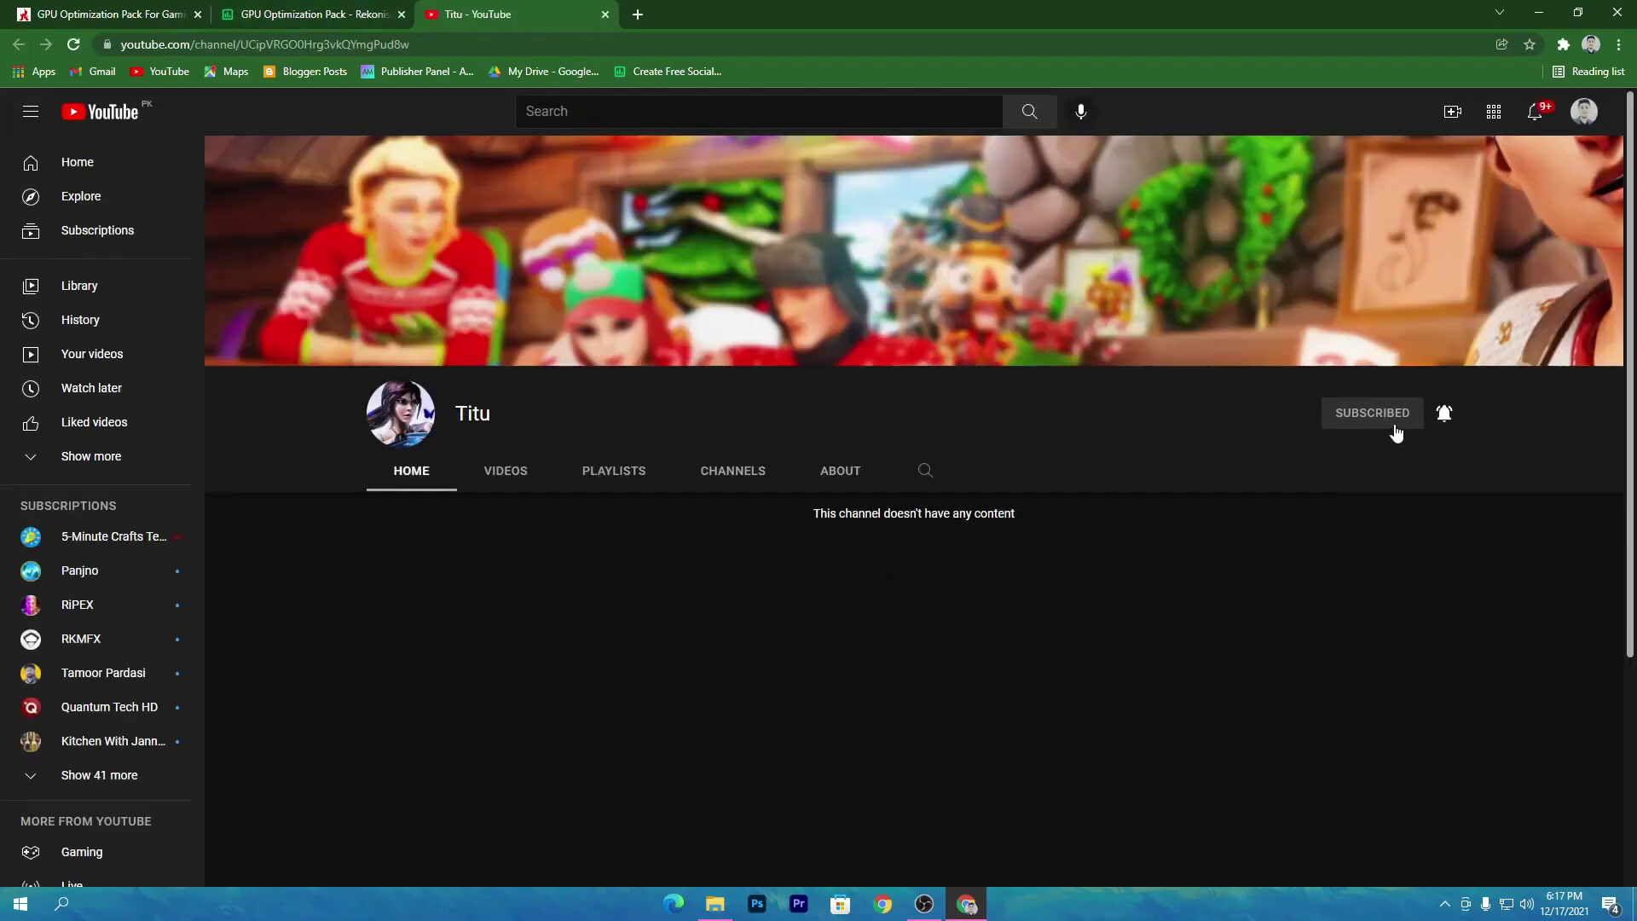
pyautogui.click(303, 7)
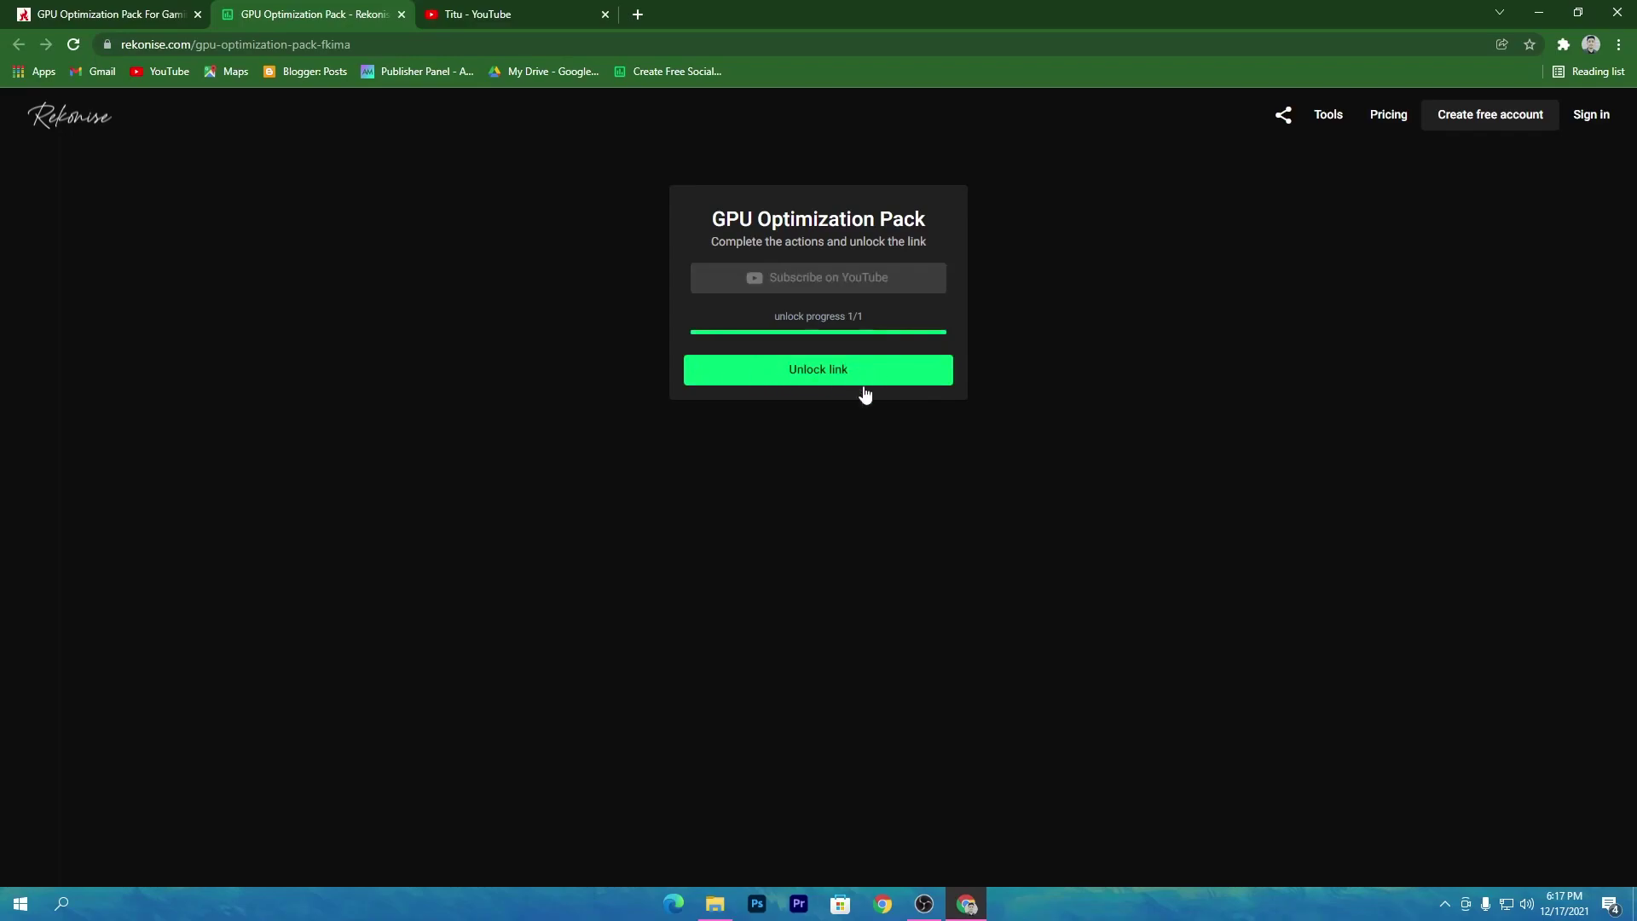
pyautogui.click(892, 376)
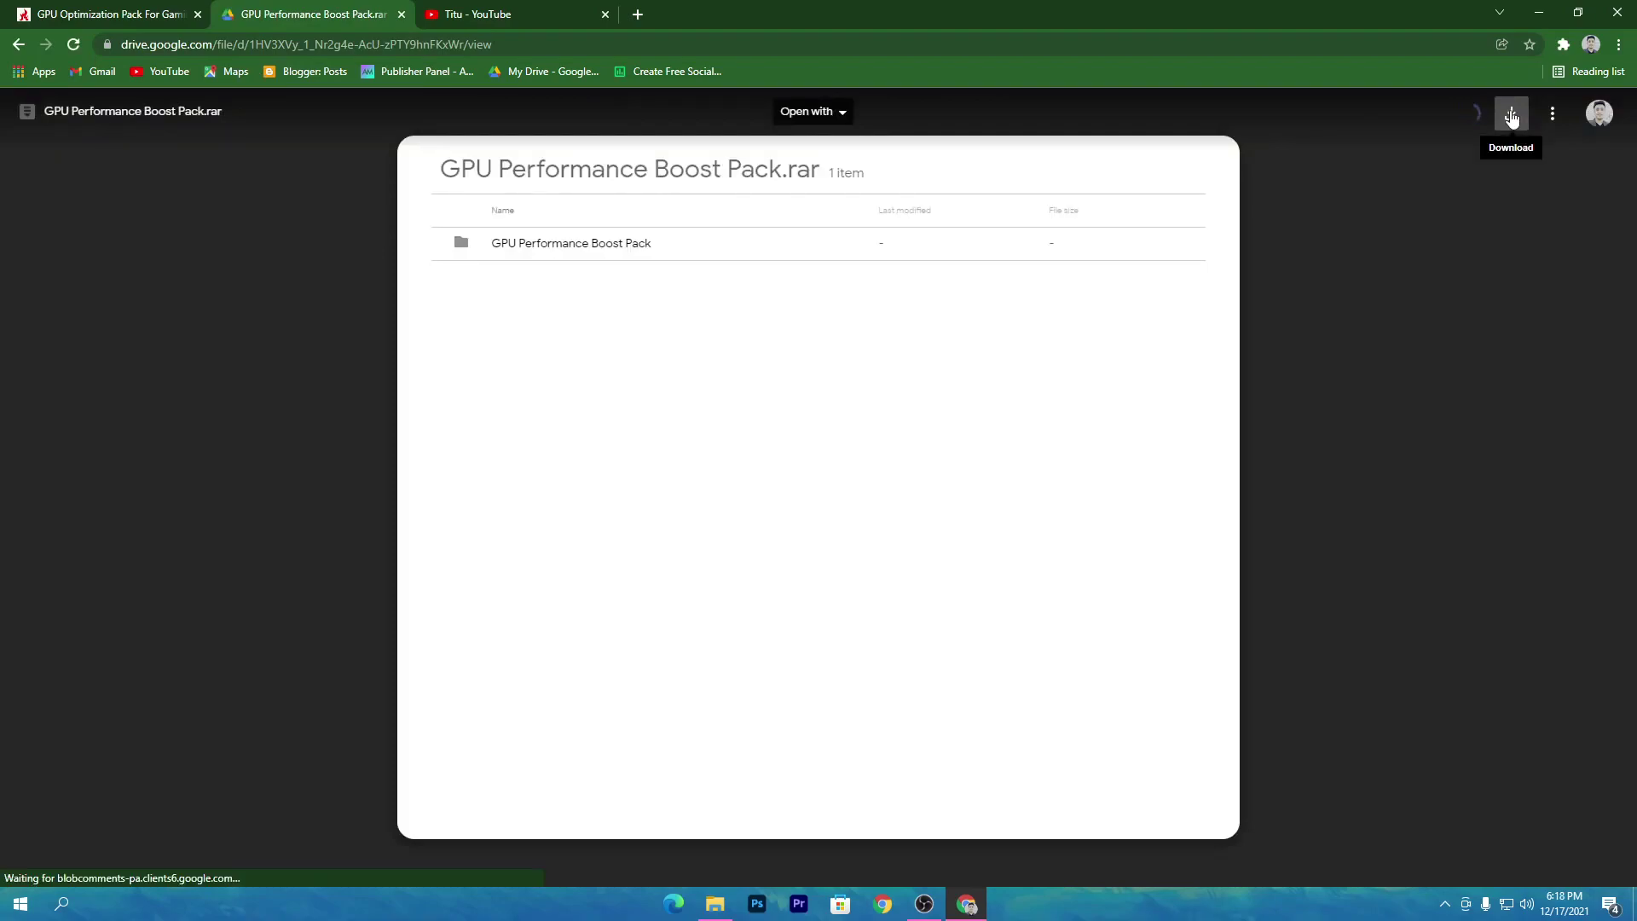
# Request the download of GPU Performance Boost Pack.rar from Google Drive, dismissing the download dialog and minimizing the browser.
pyautogui.click(1510, 113)
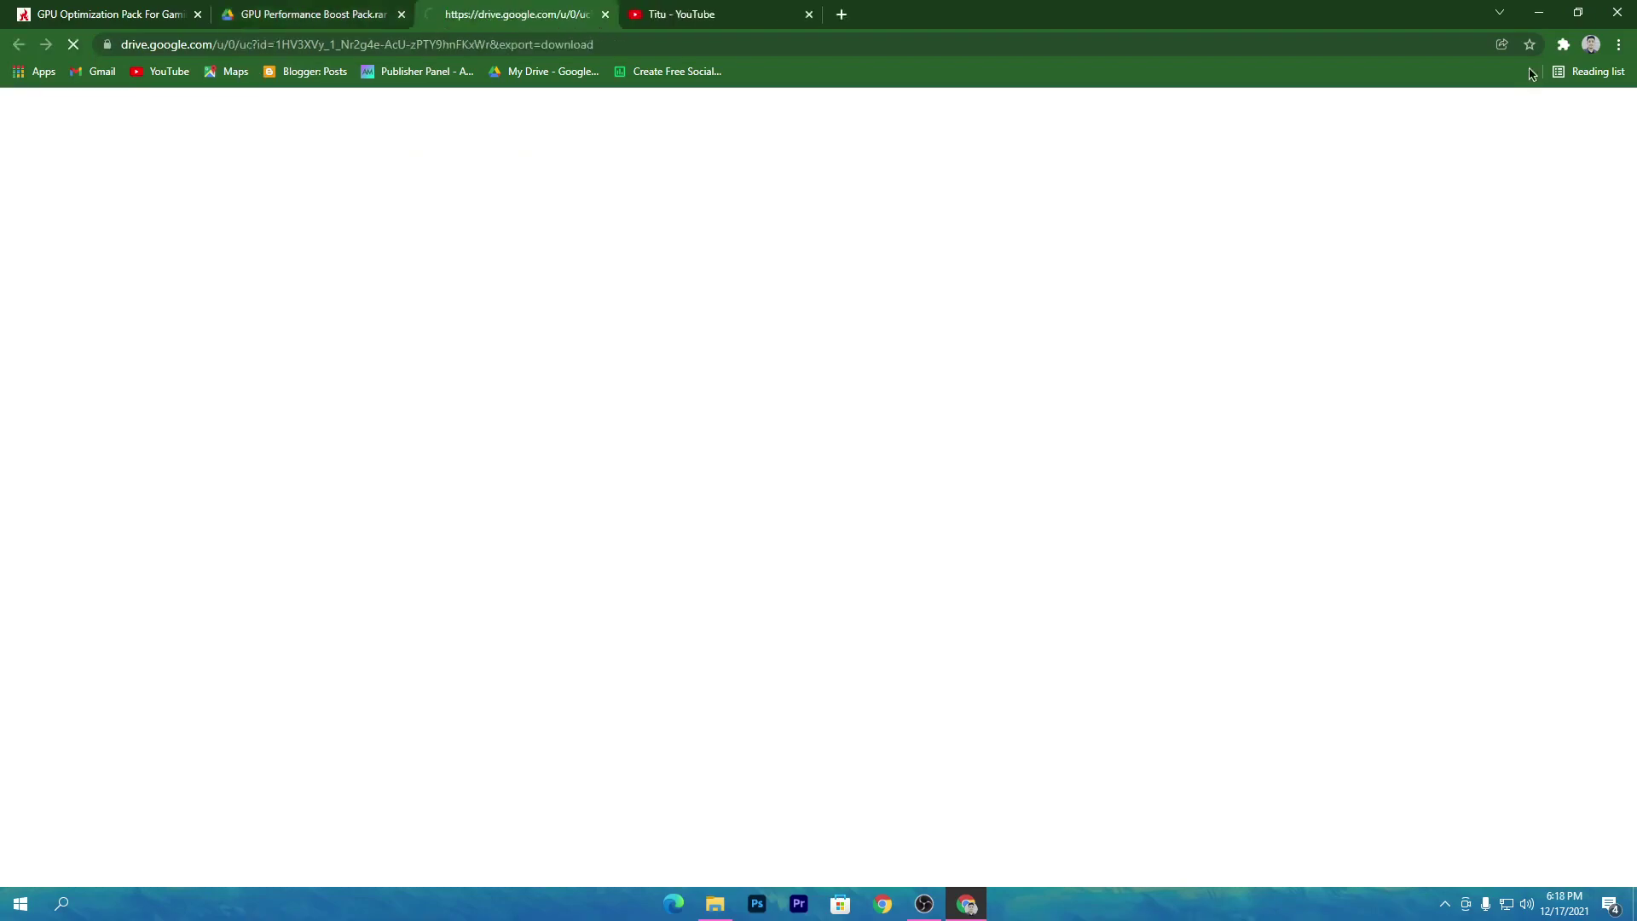
pyautogui.click(670, 261)
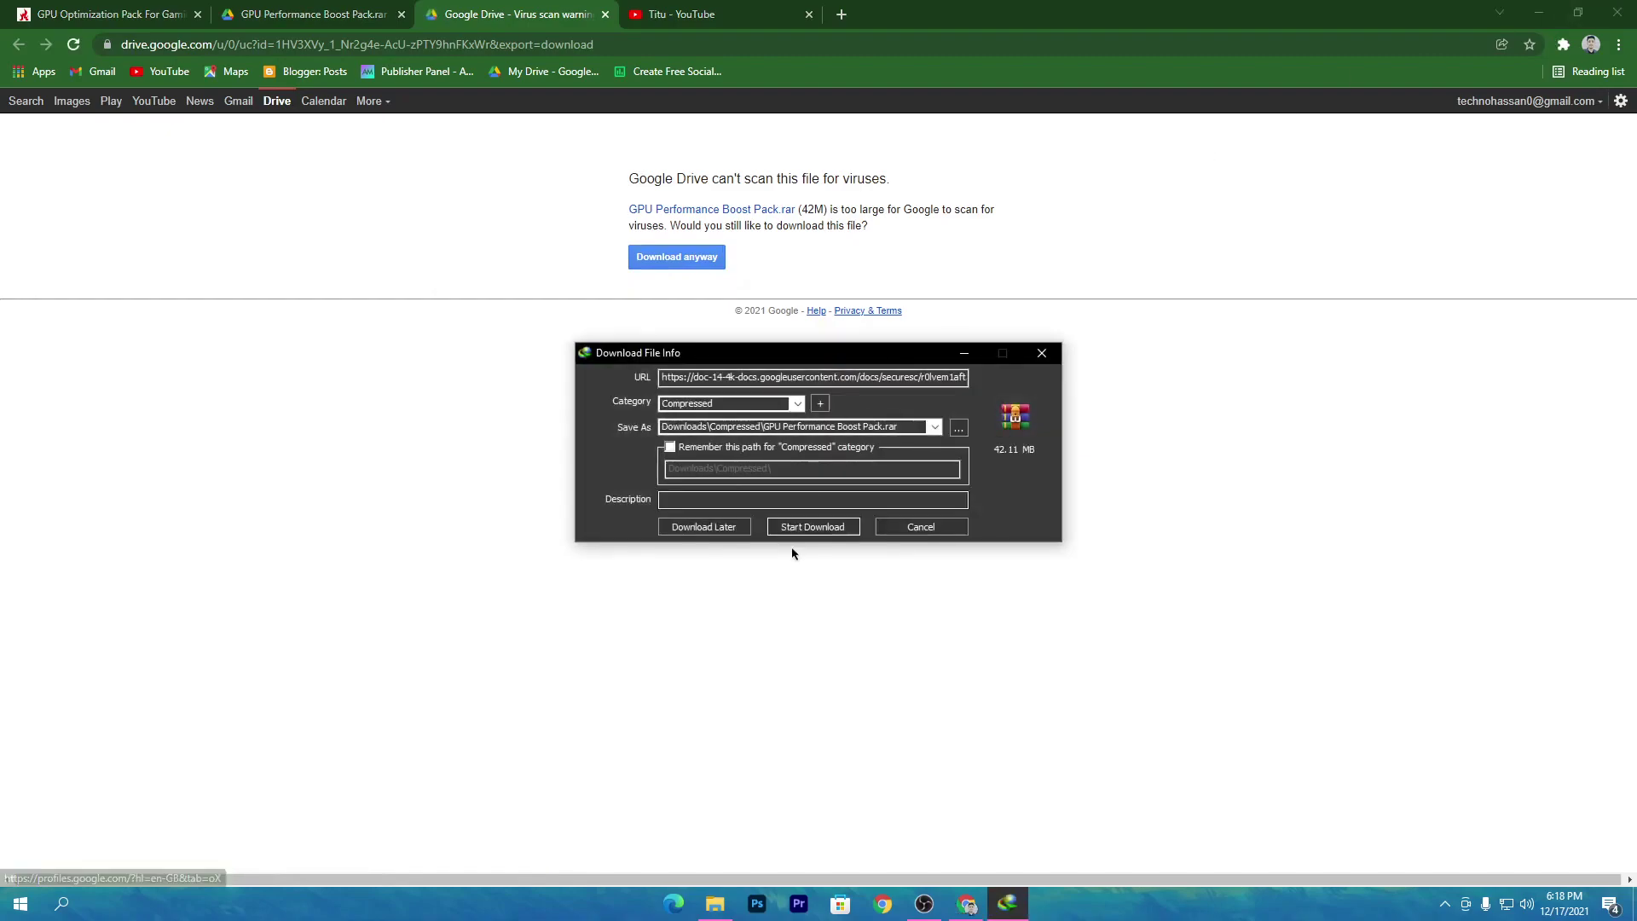
pyautogui.click(1043, 352)
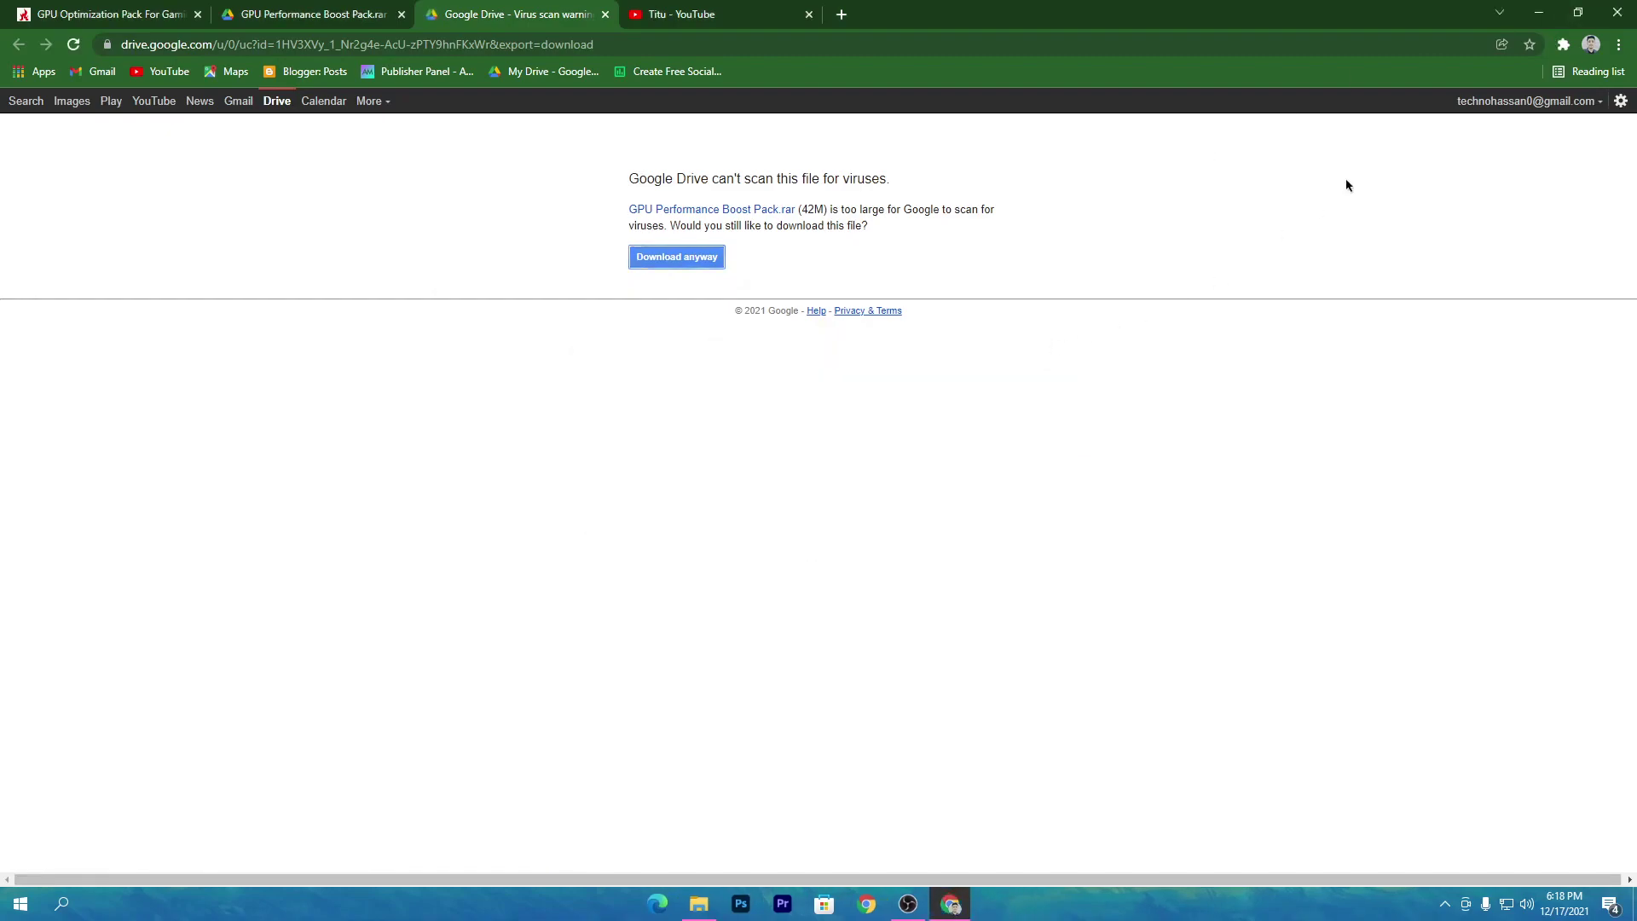
pyautogui.click(1538, 10)
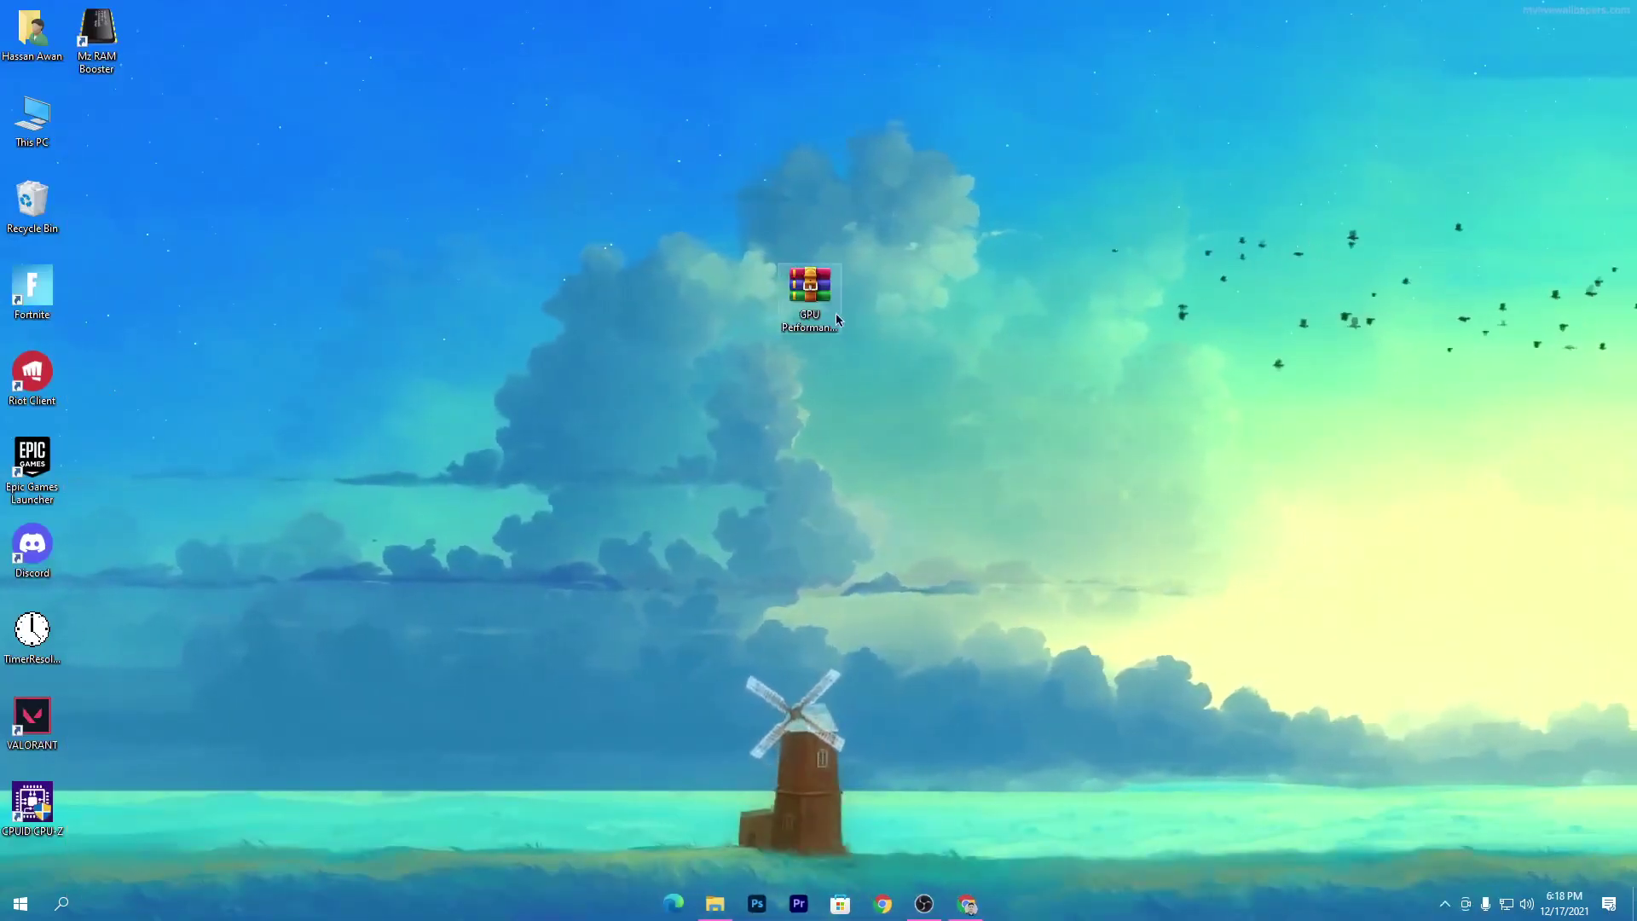
# Extract the GPU Performance Boost Pack folder from the desktop archive onto the desktop and close the archive.
pyautogui.doubleClick(810, 286)
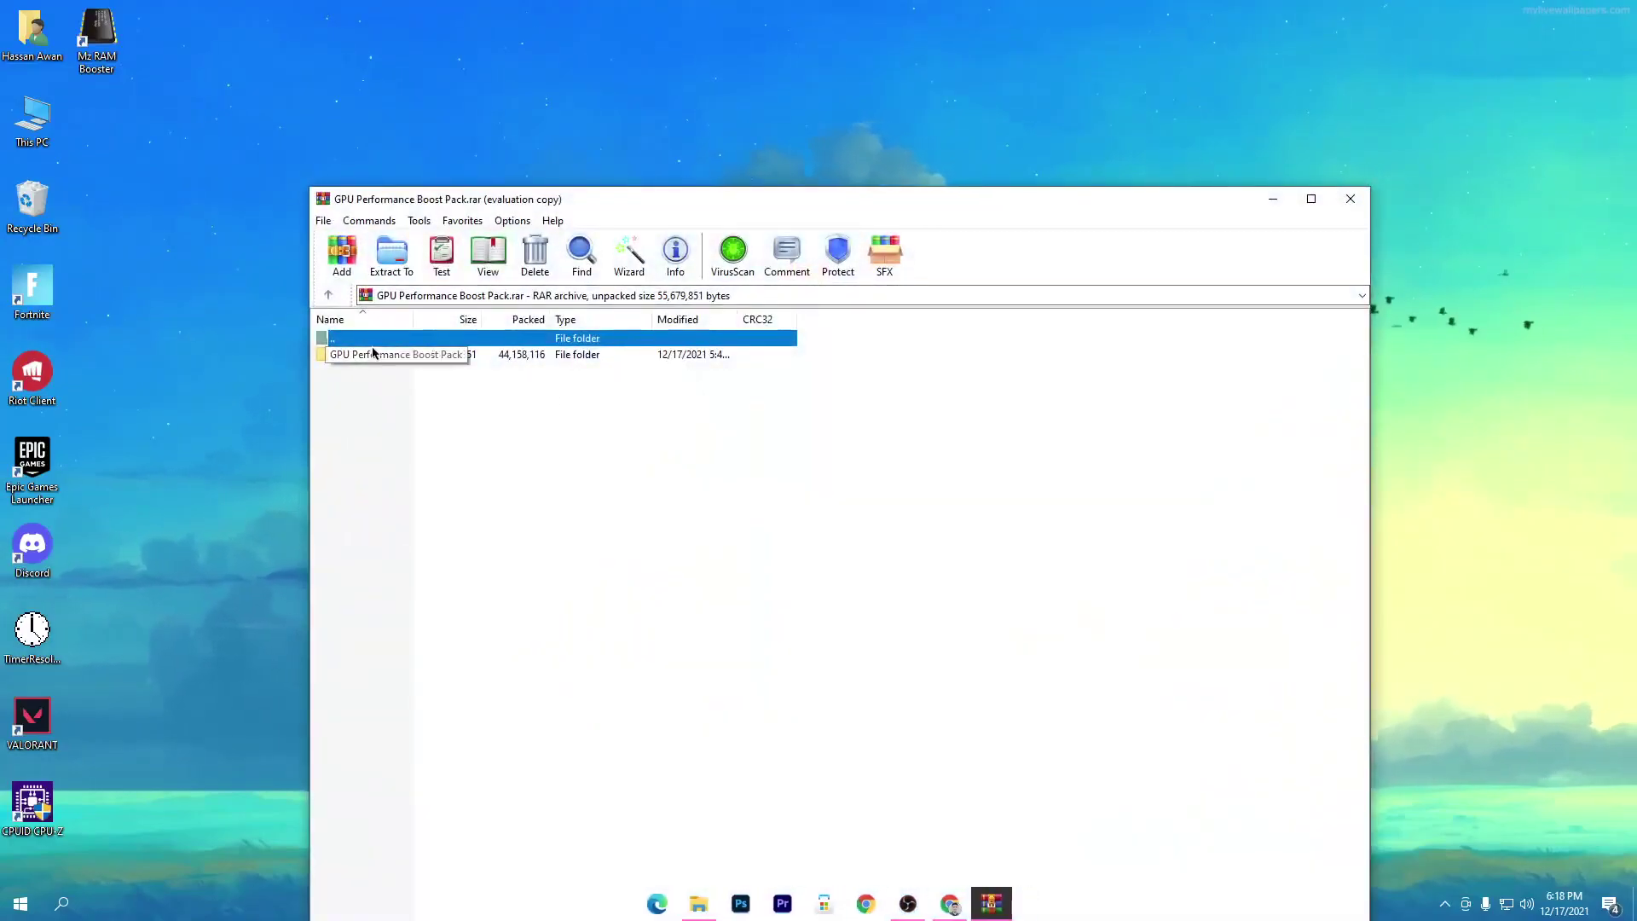
pyautogui.moveTo(372, 352); pyautogui.dragTo(910, 157)
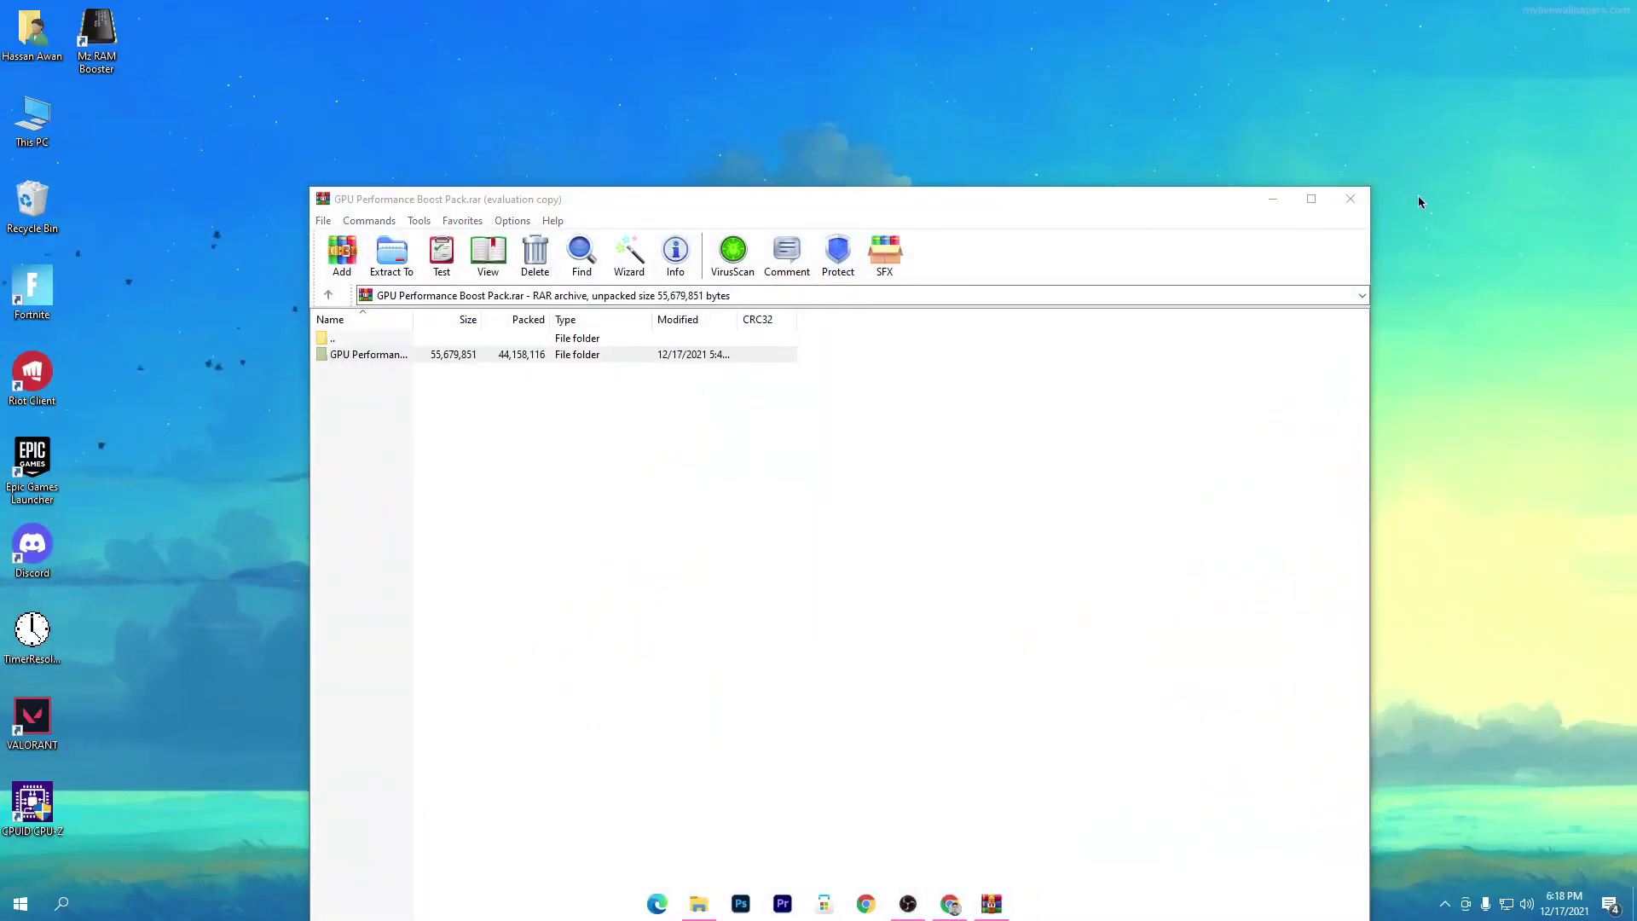
pyautogui.click(1348, 200)
# Add Enable Fast Startup.reg from the extracted pack's Registry Tweaks folder to the Windows registry.
pyautogui.doubleClick(809, 120)
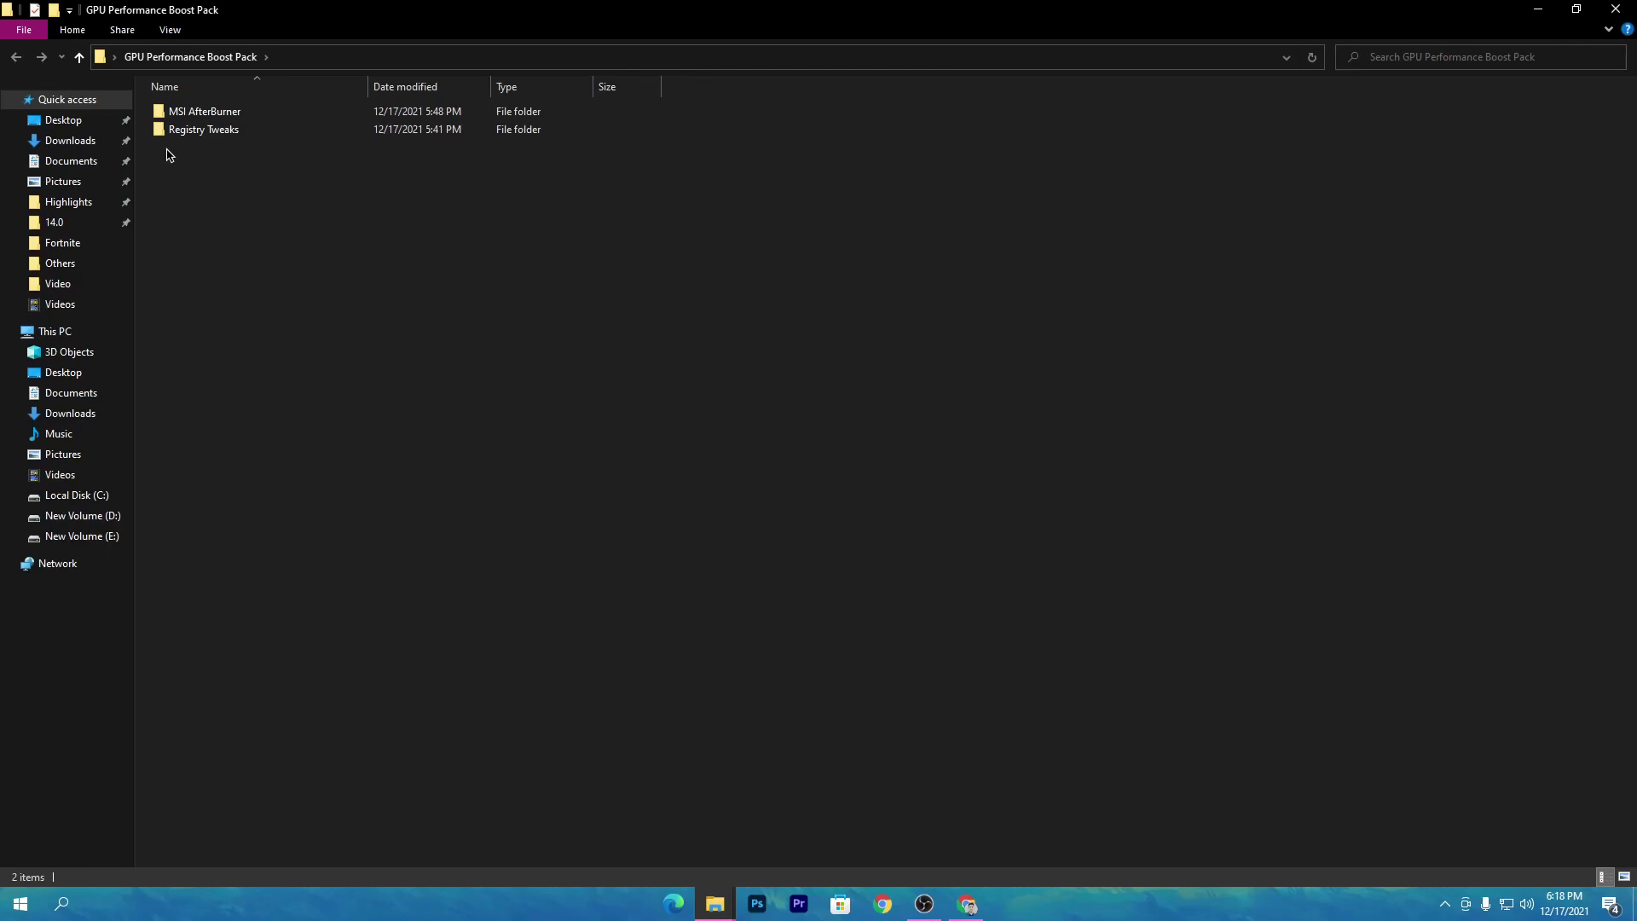
pyautogui.doubleClick(205, 130)
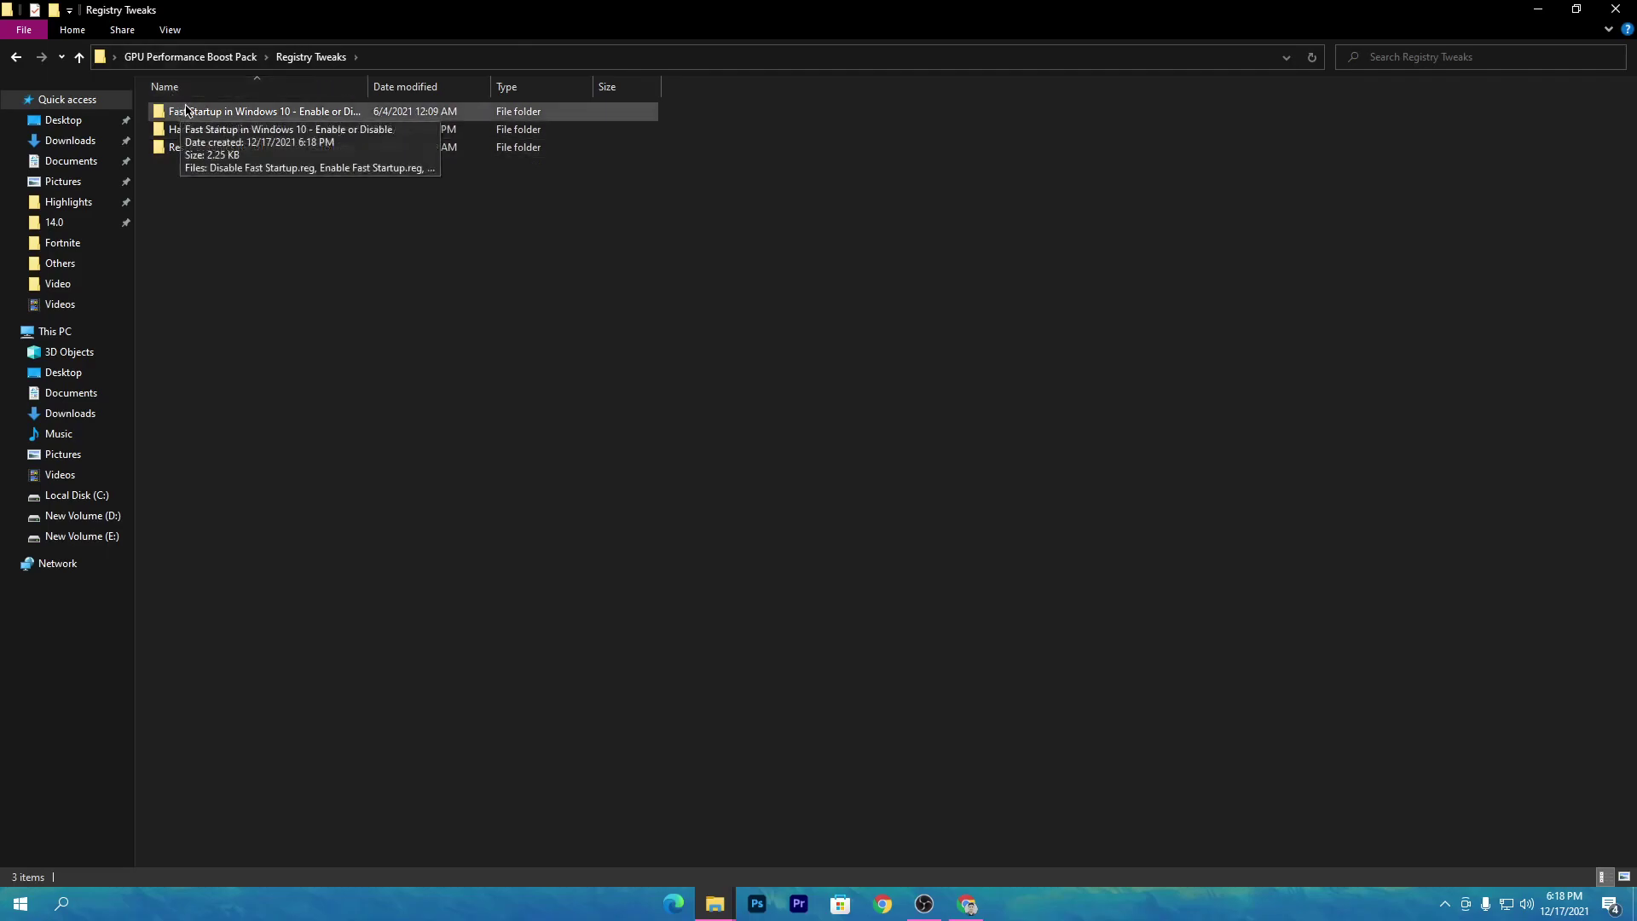
pyautogui.doubleClick(291, 114)
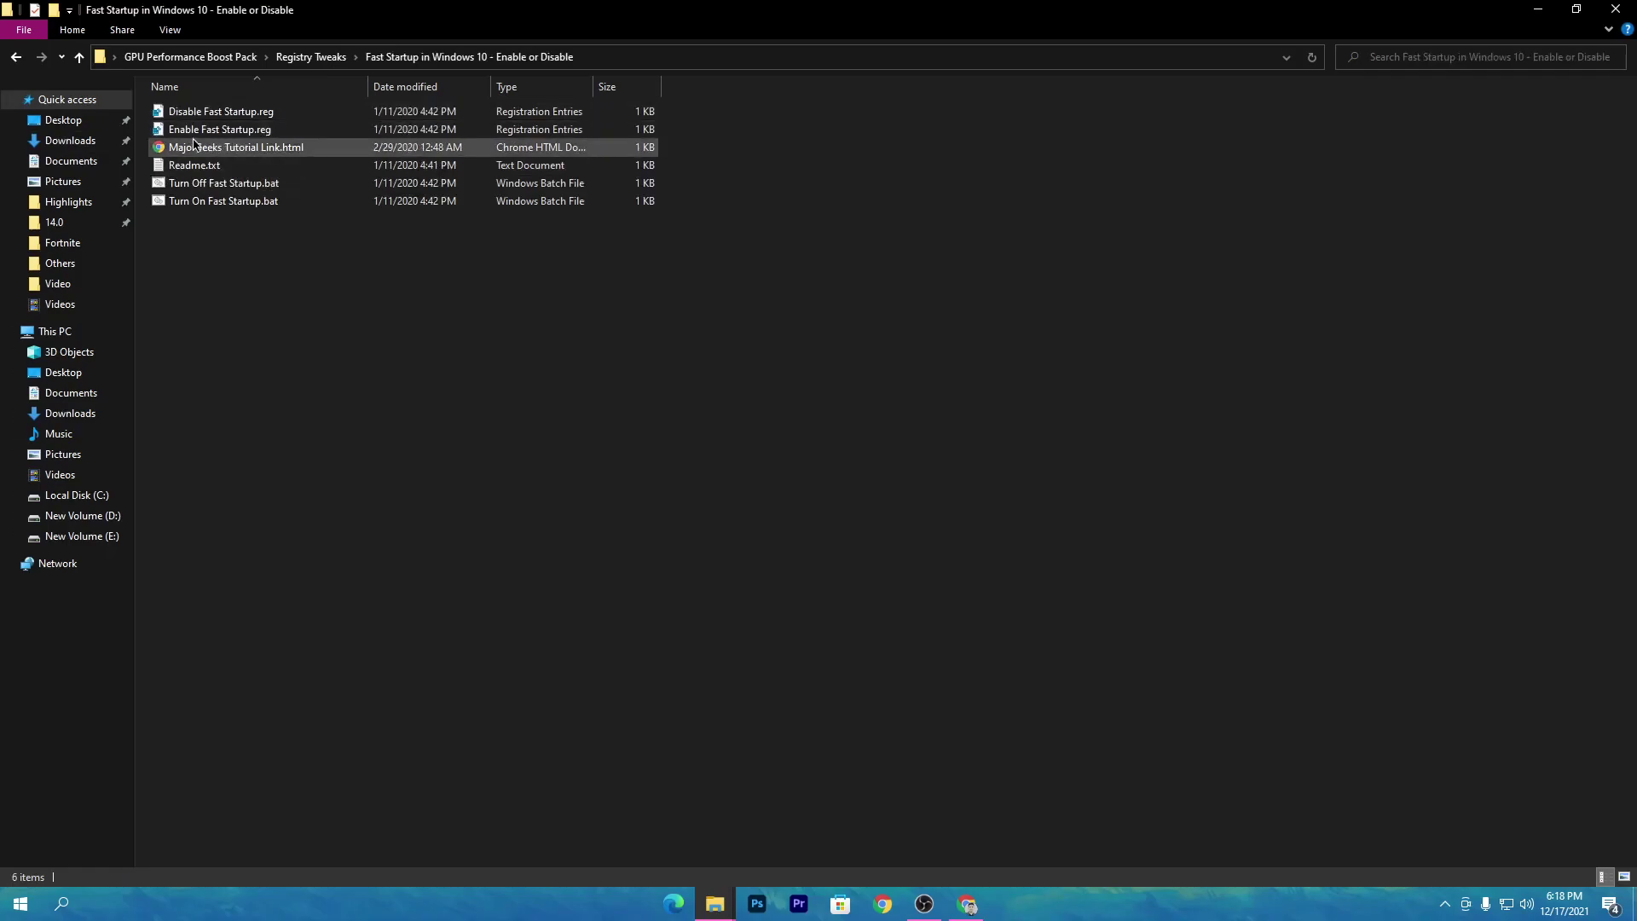
pyautogui.doubleClick(245, 131)
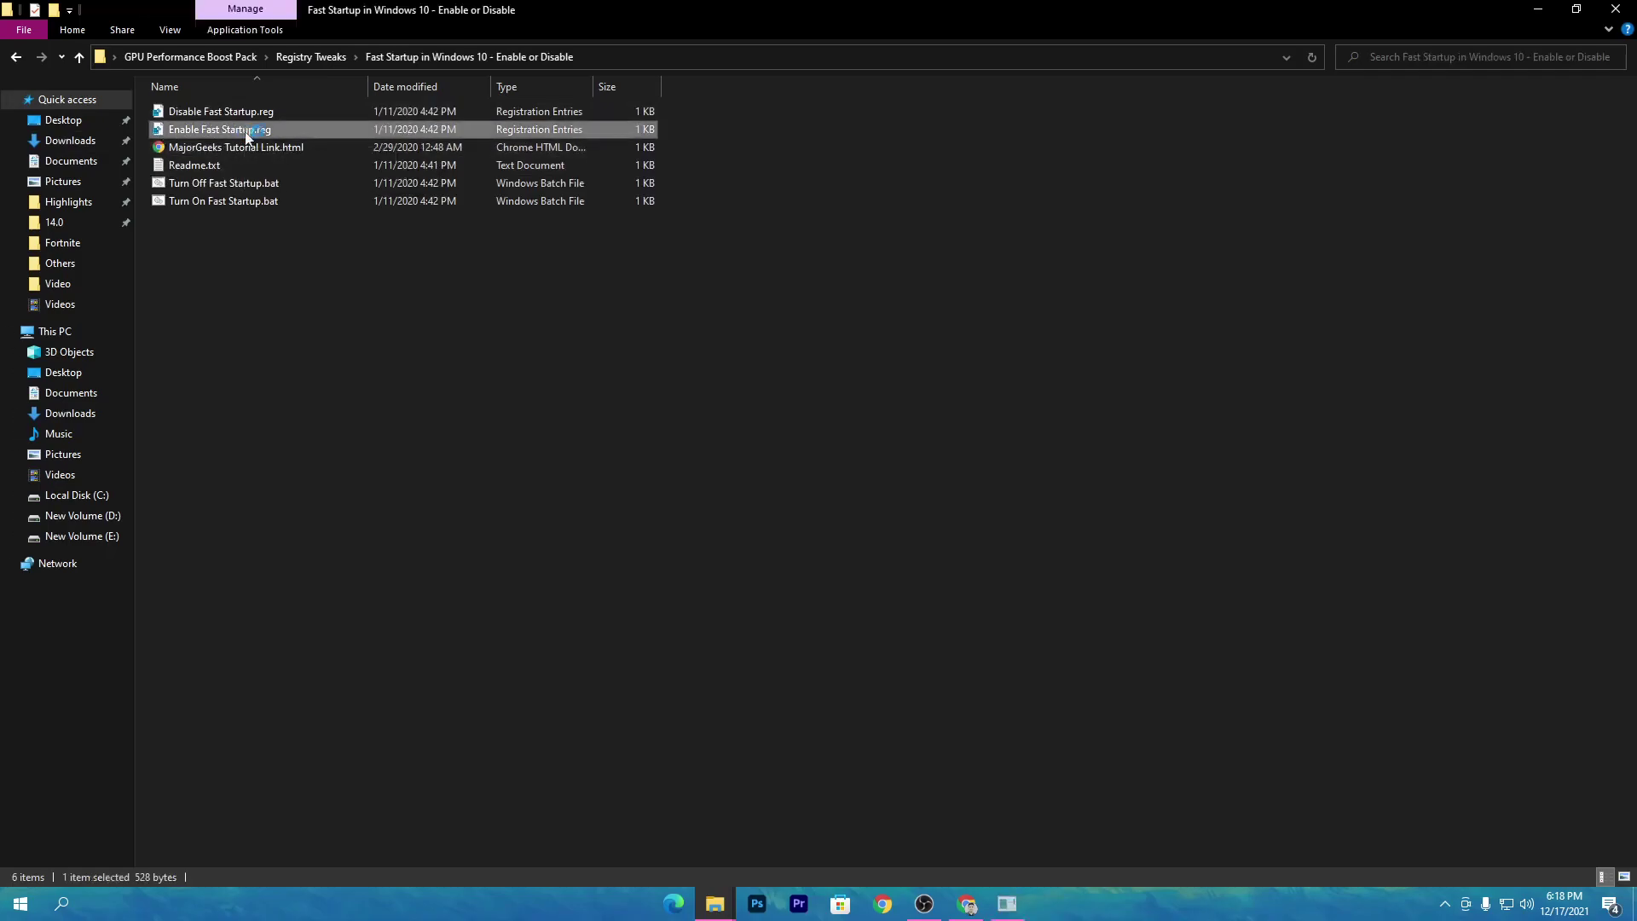
pyautogui.click(713, 576)
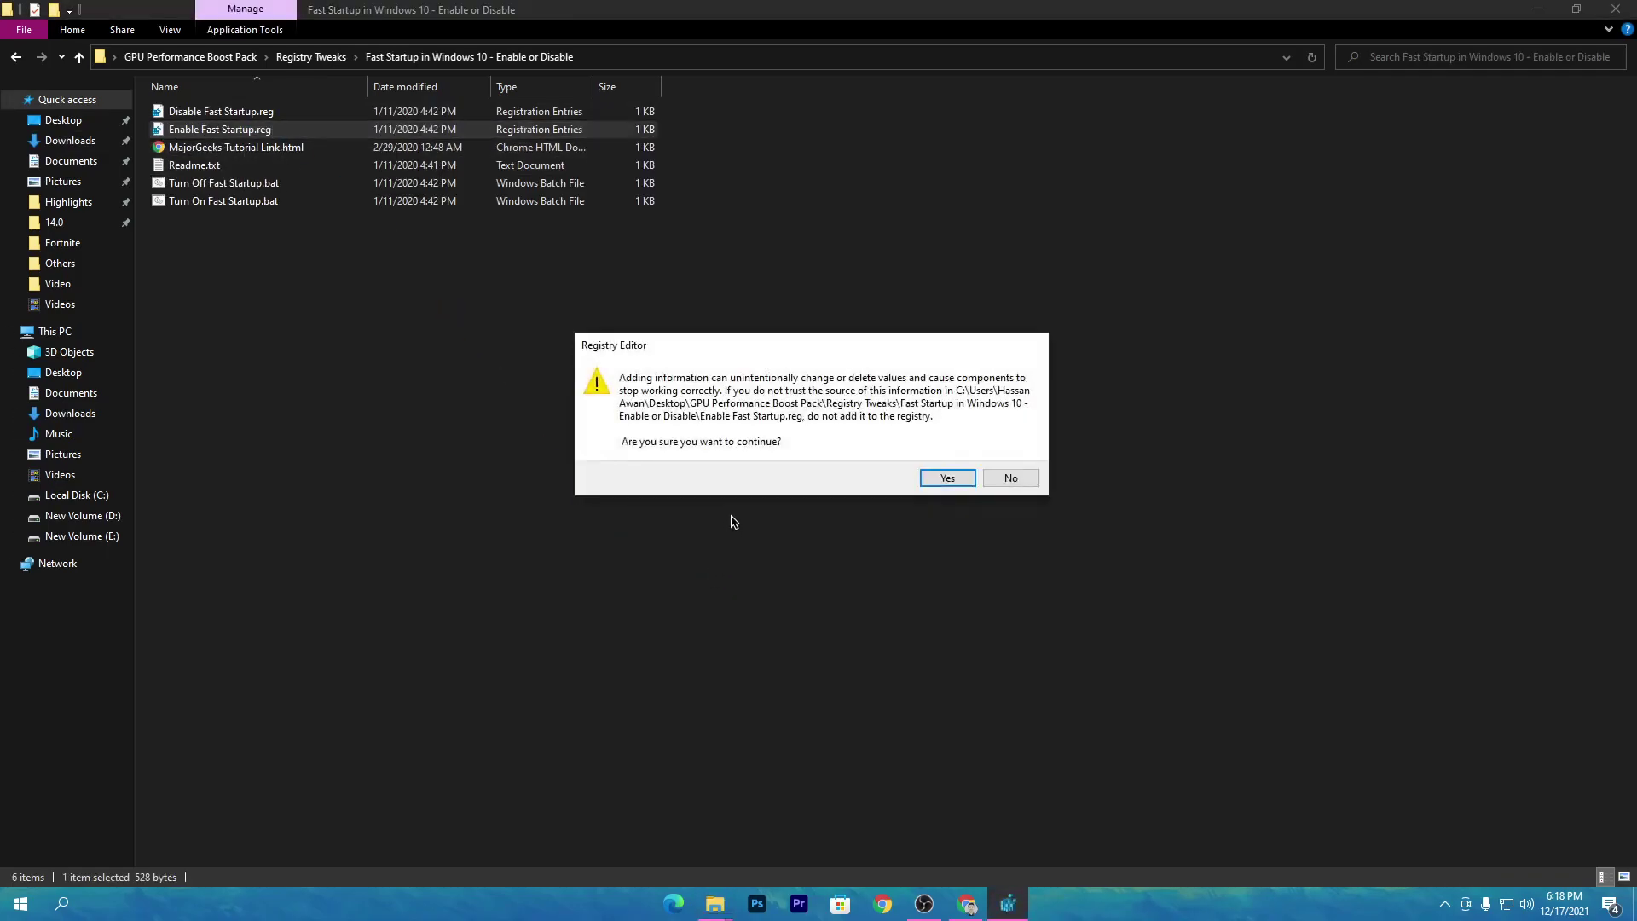
pyautogui.click(941, 478)
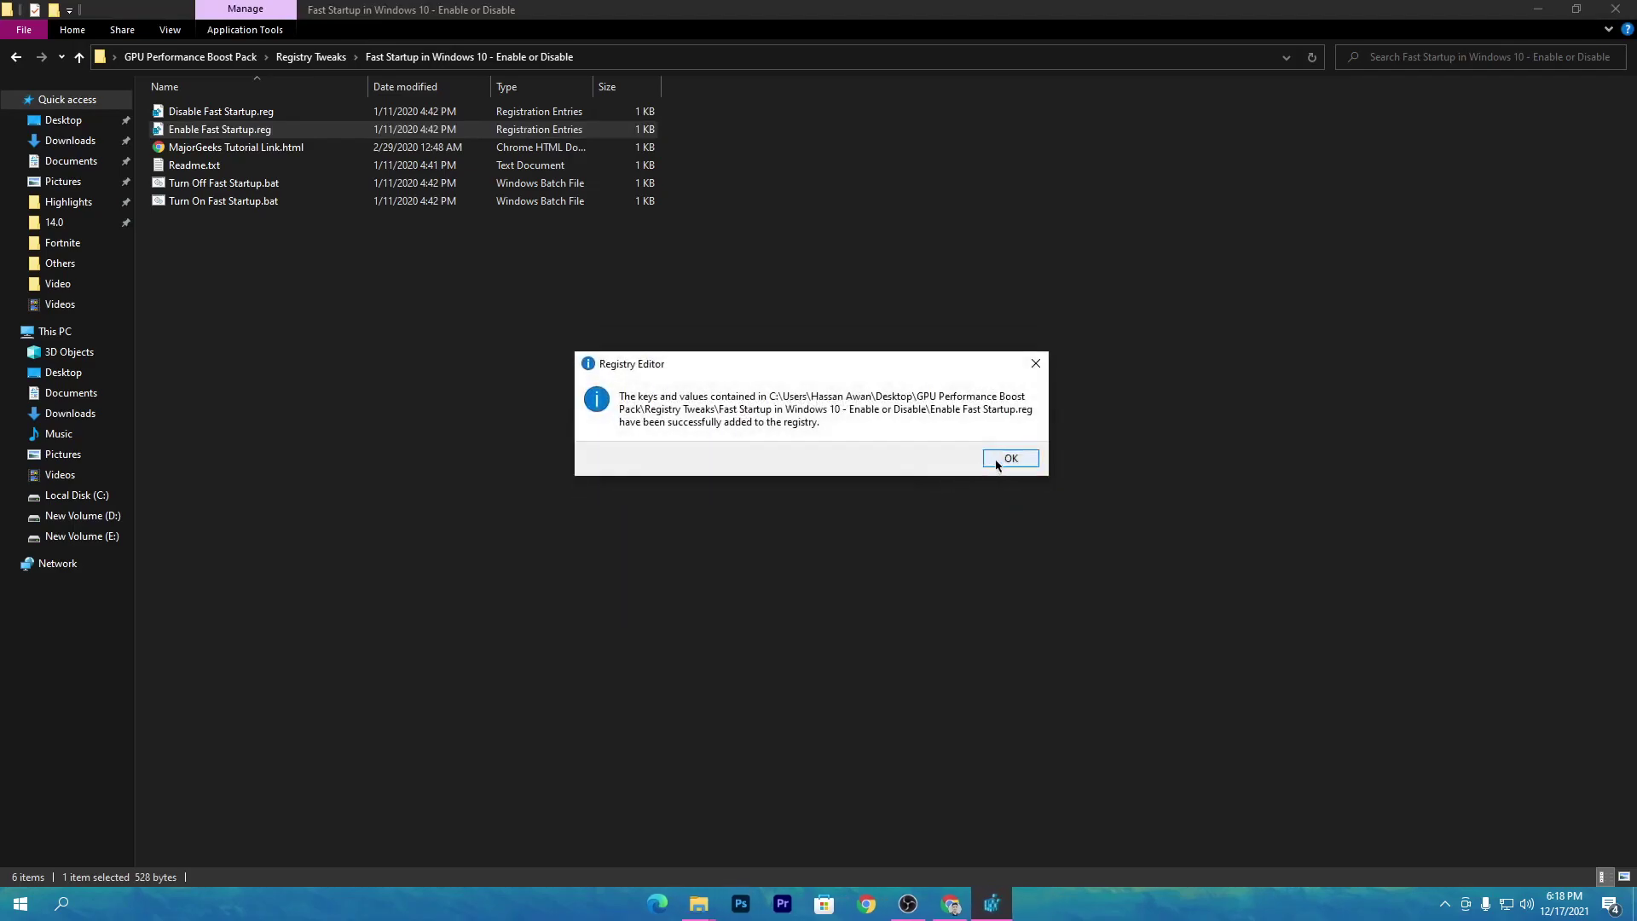
pyautogui.click(1005, 458)
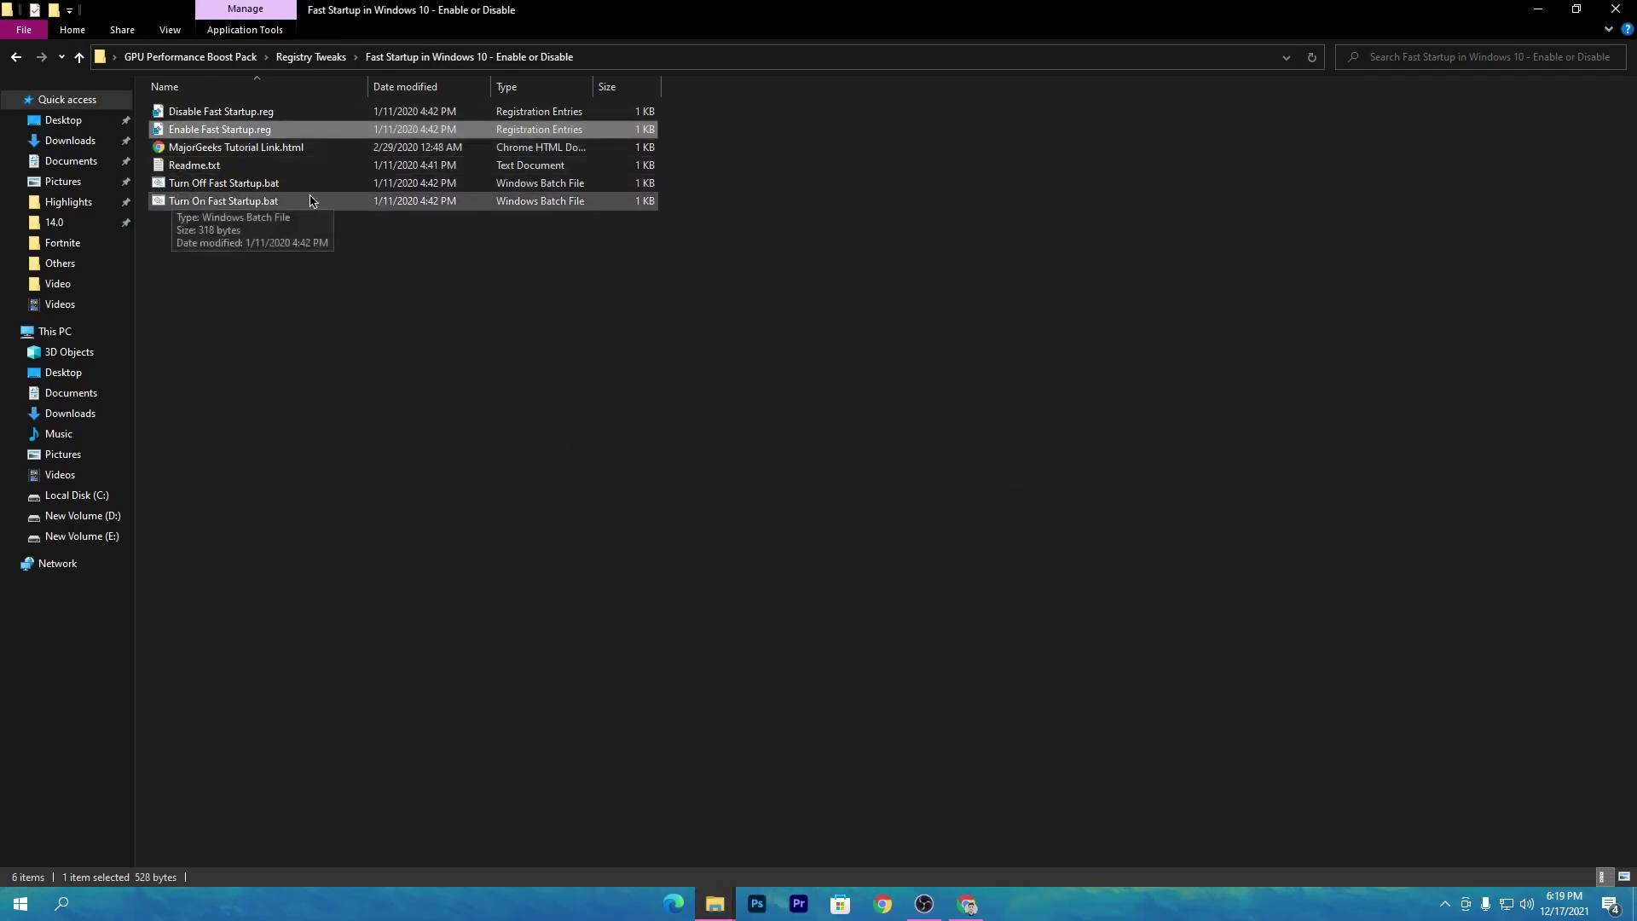
pyautogui.click(187, 202)
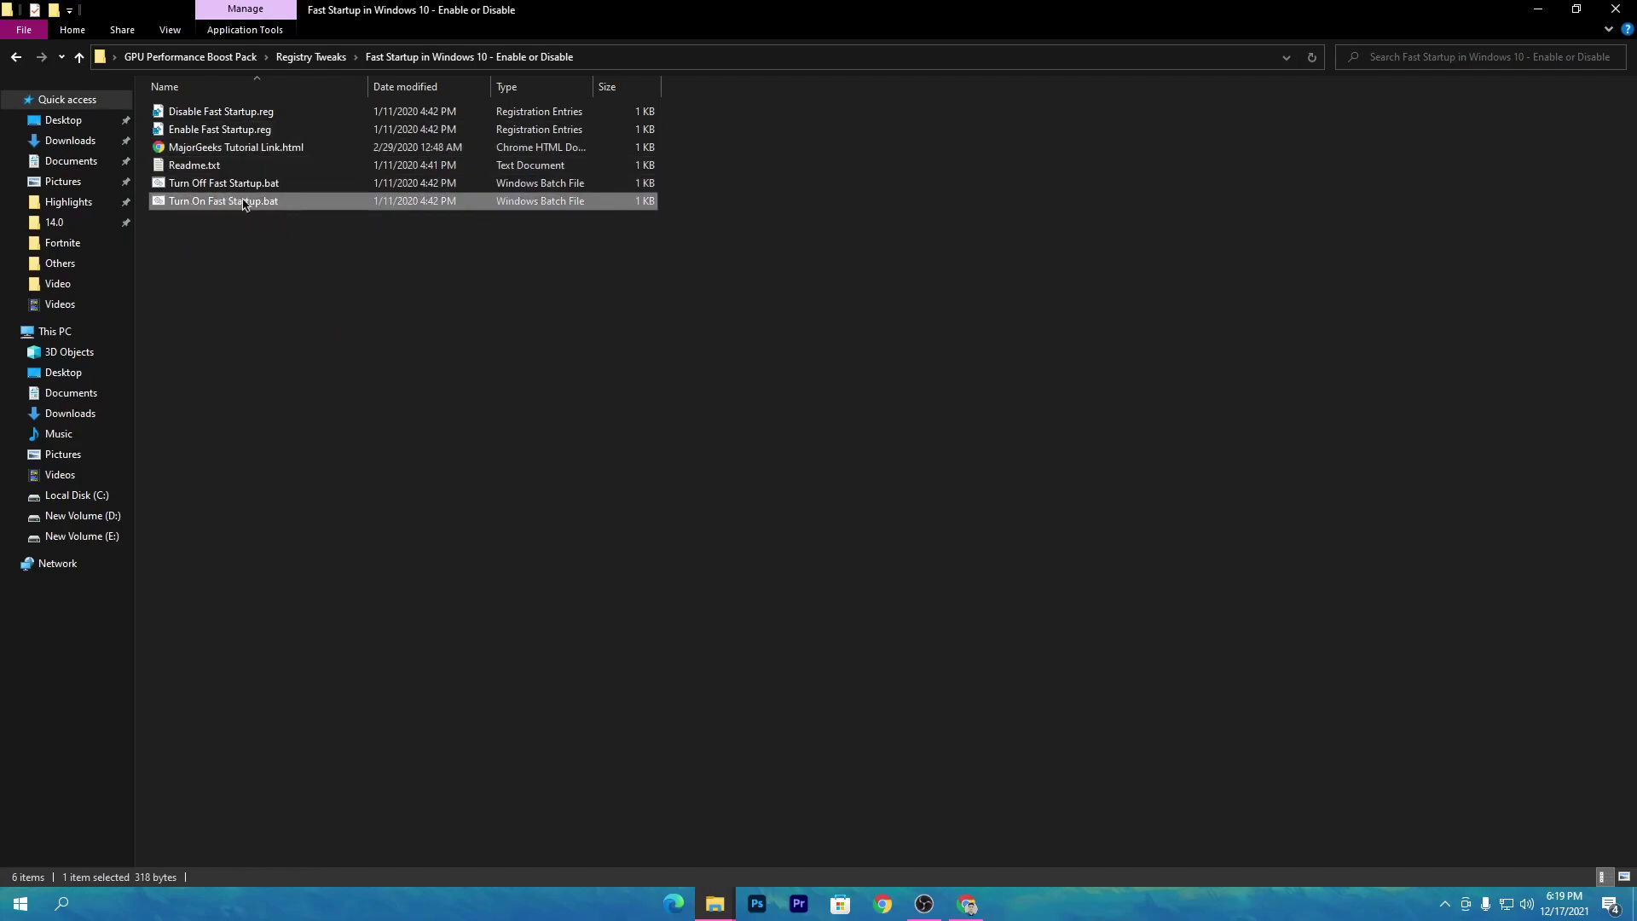
# Open the Hardware Accelerated GPU Scheduling folder in Registry Tweaks and display its files as large icons.
pyautogui.press('BackSpace')
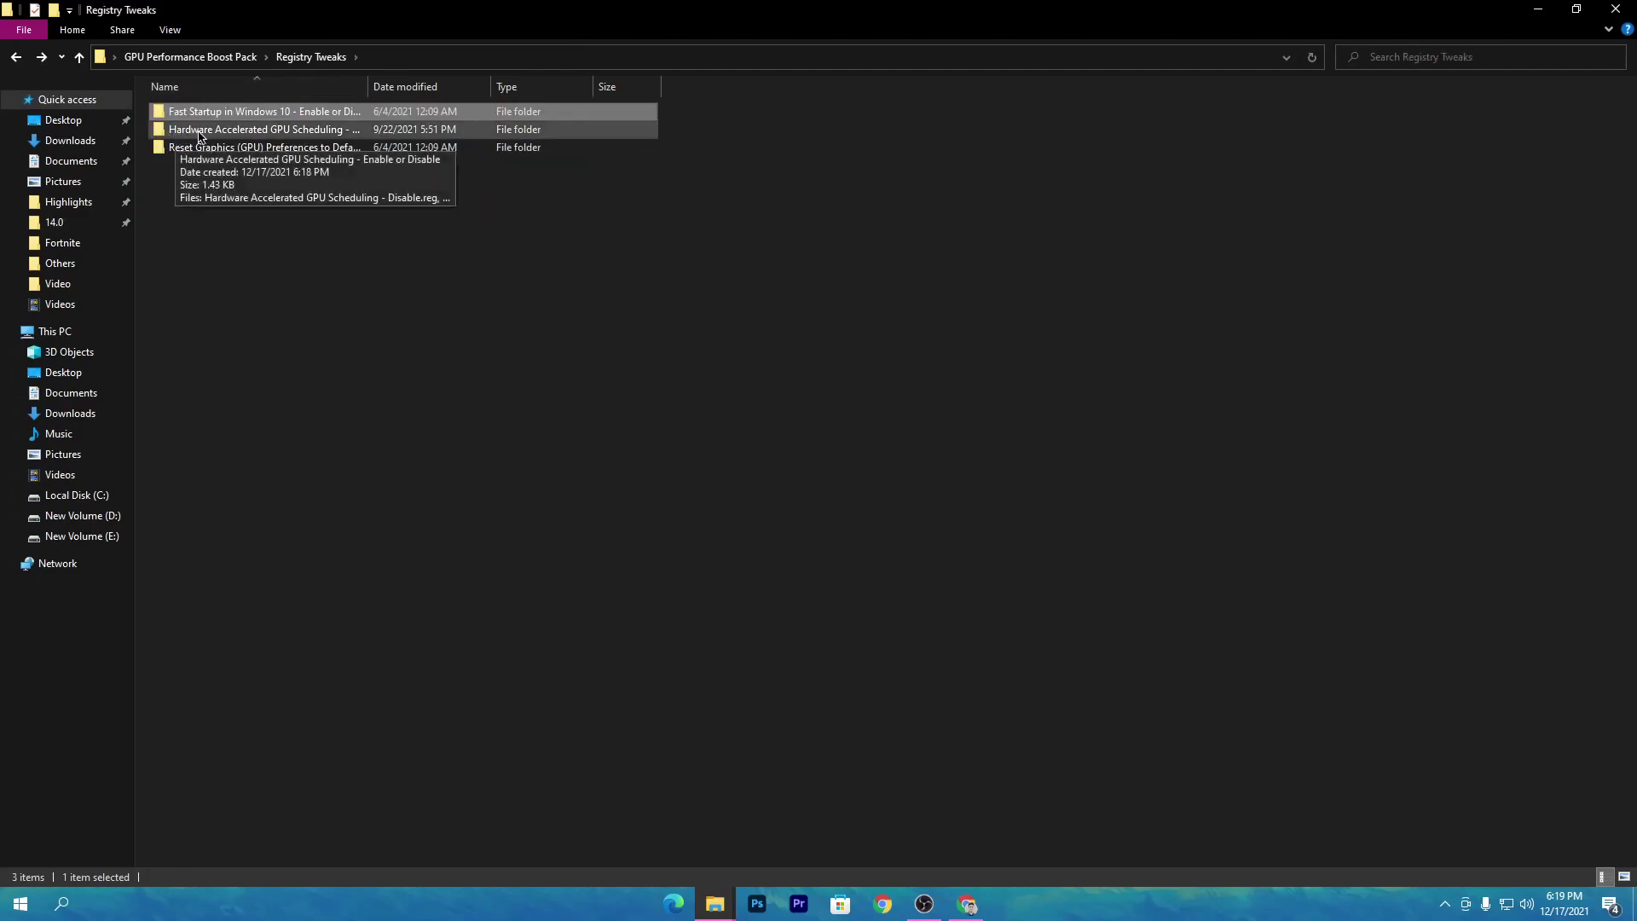
pyautogui.doubleClick(266, 130)
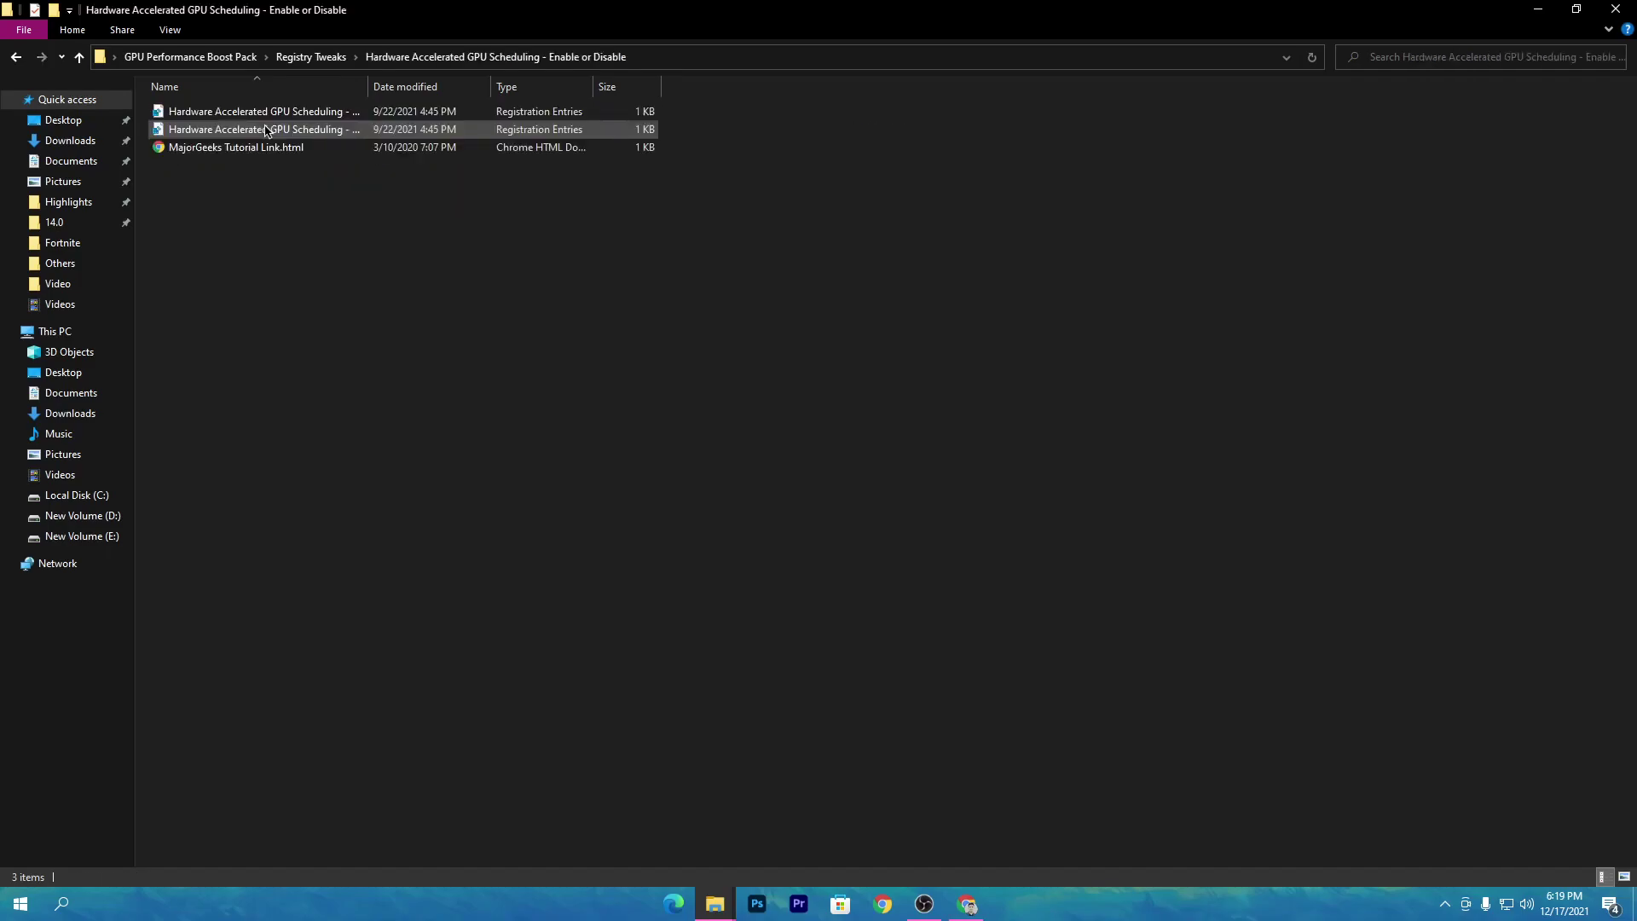
pyautogui.rightClick(287, 256)
pyautogui.moveTo(373, 269)
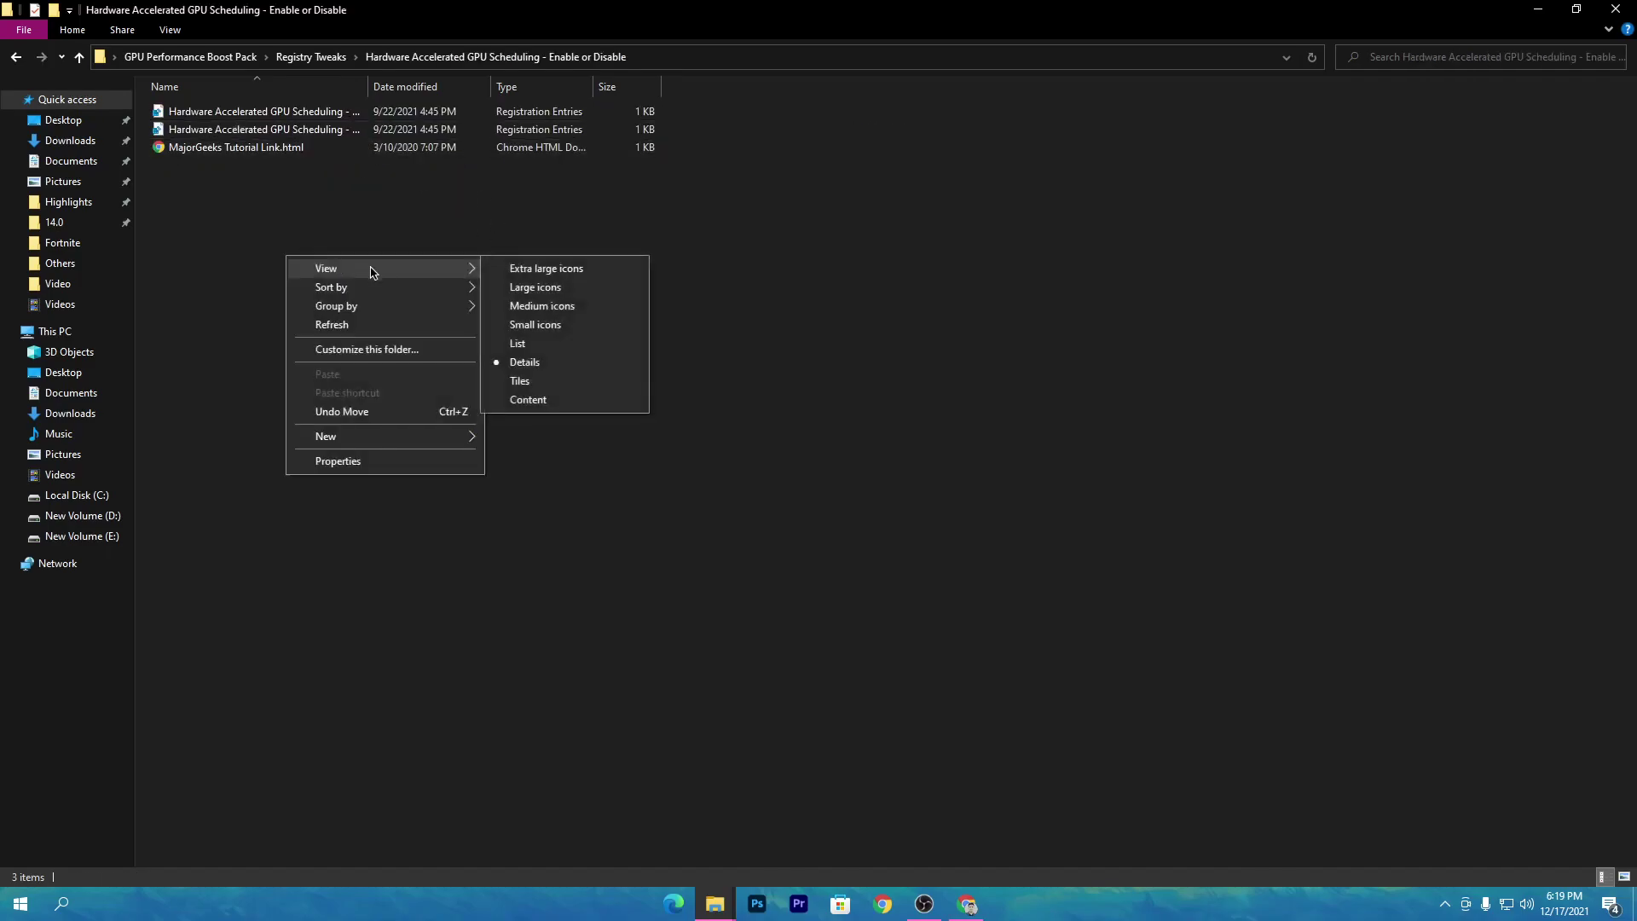
pyautogui.click(564, 288)
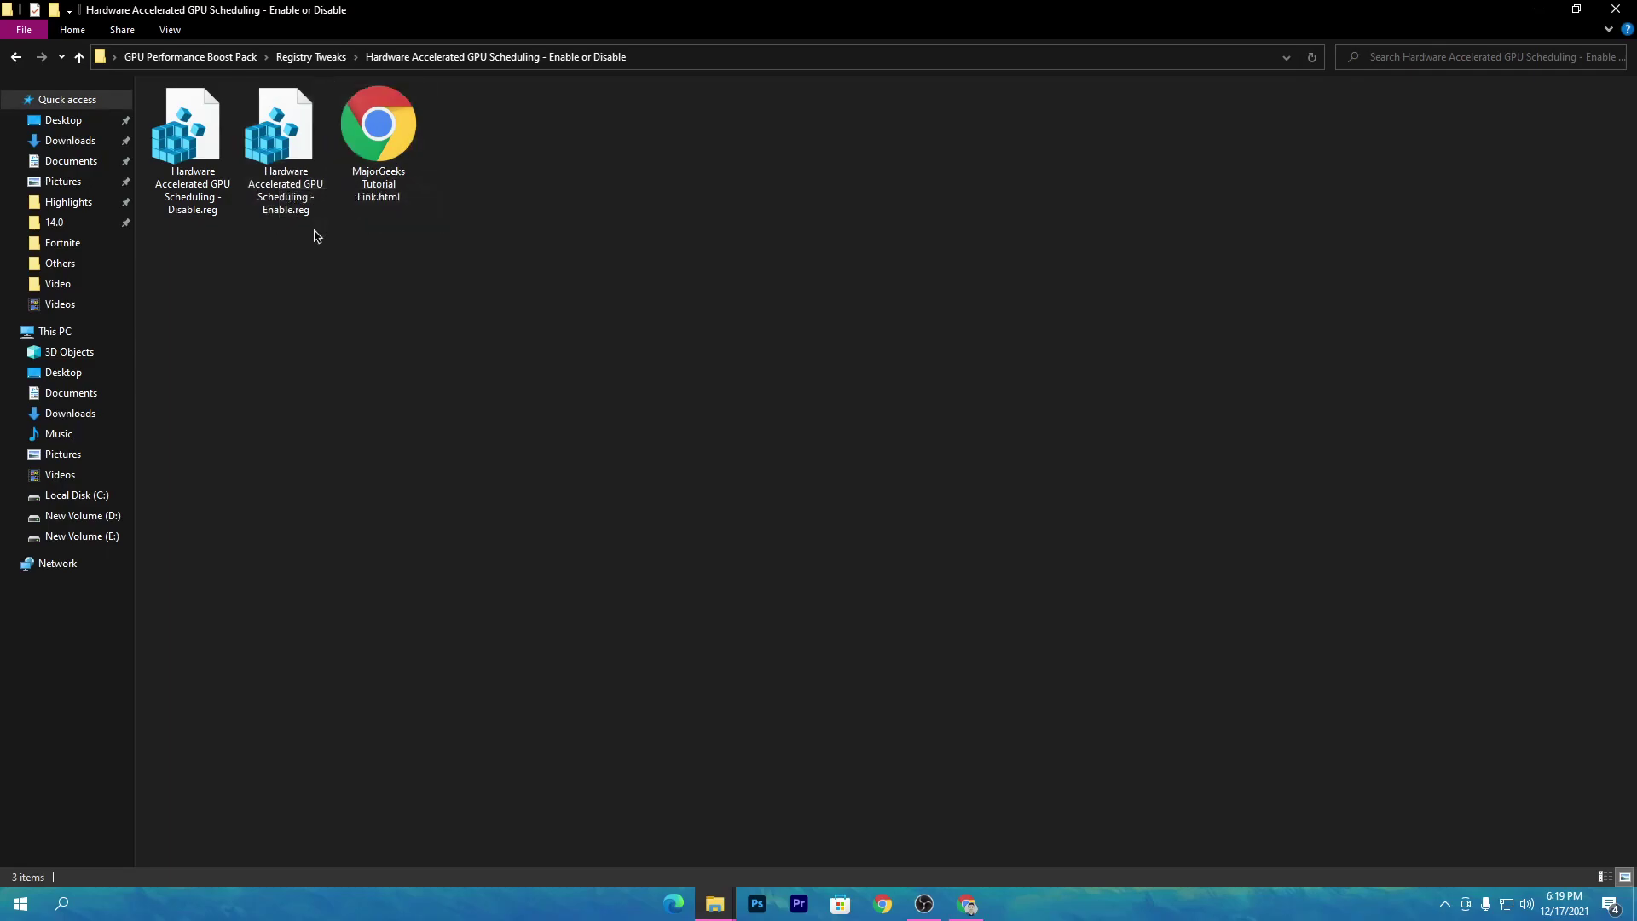
# Add Hardware Accelerated GPU Scheduling - Enable.reg to the registry, allowing the Registry Editor to make changes.
pyautogui.doubleClick(289, 154)
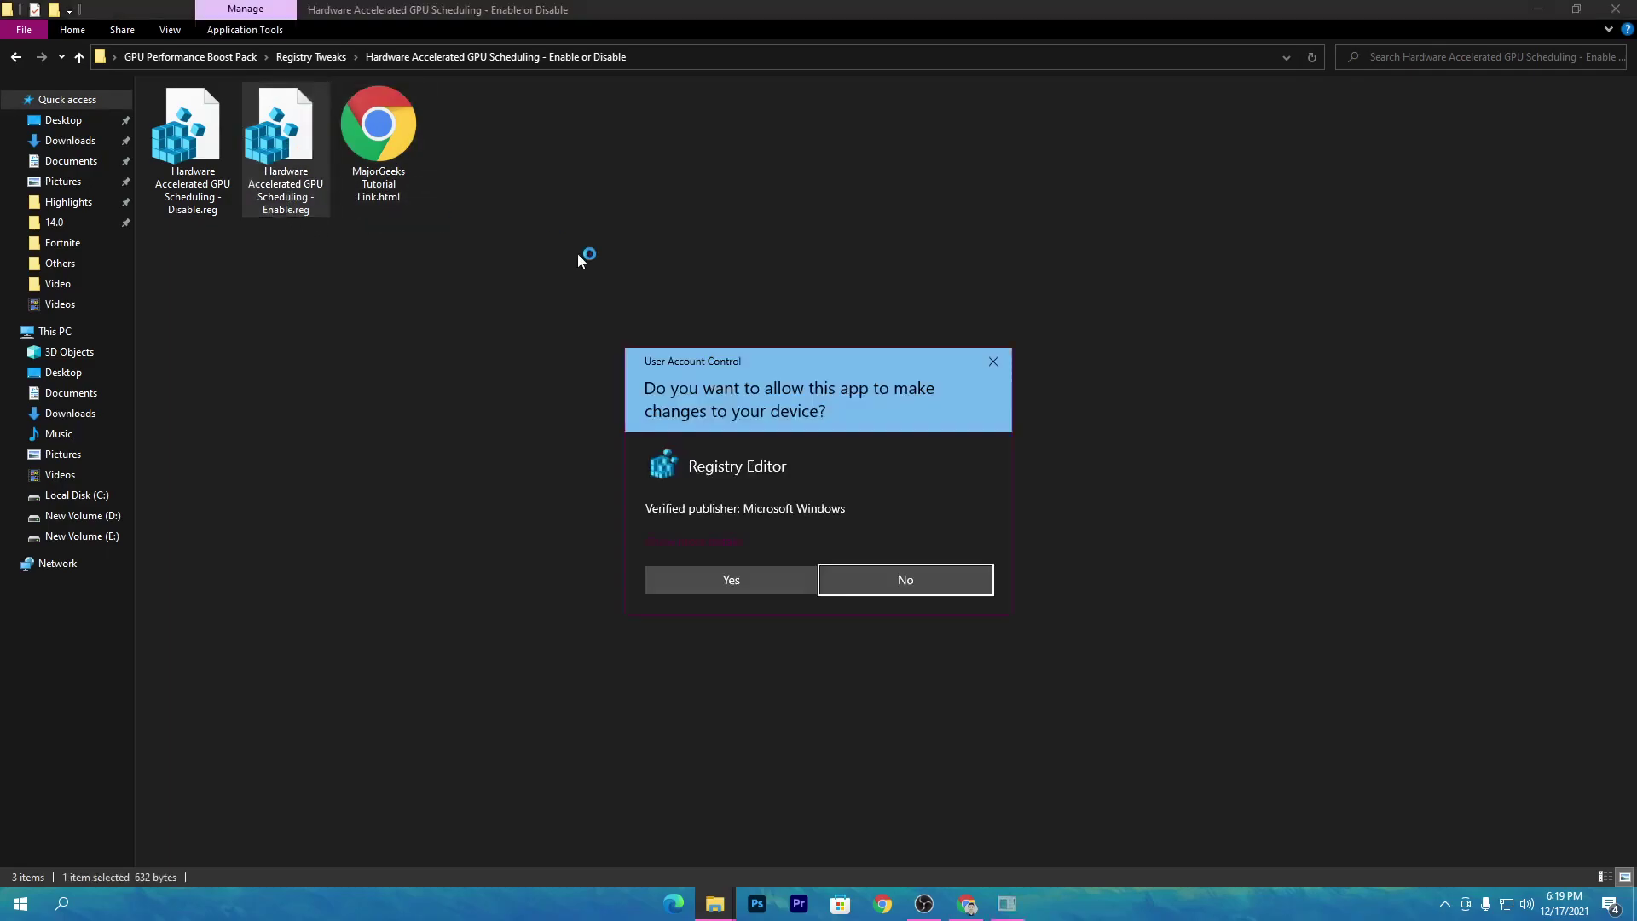
pyautogui.click(706, 573)
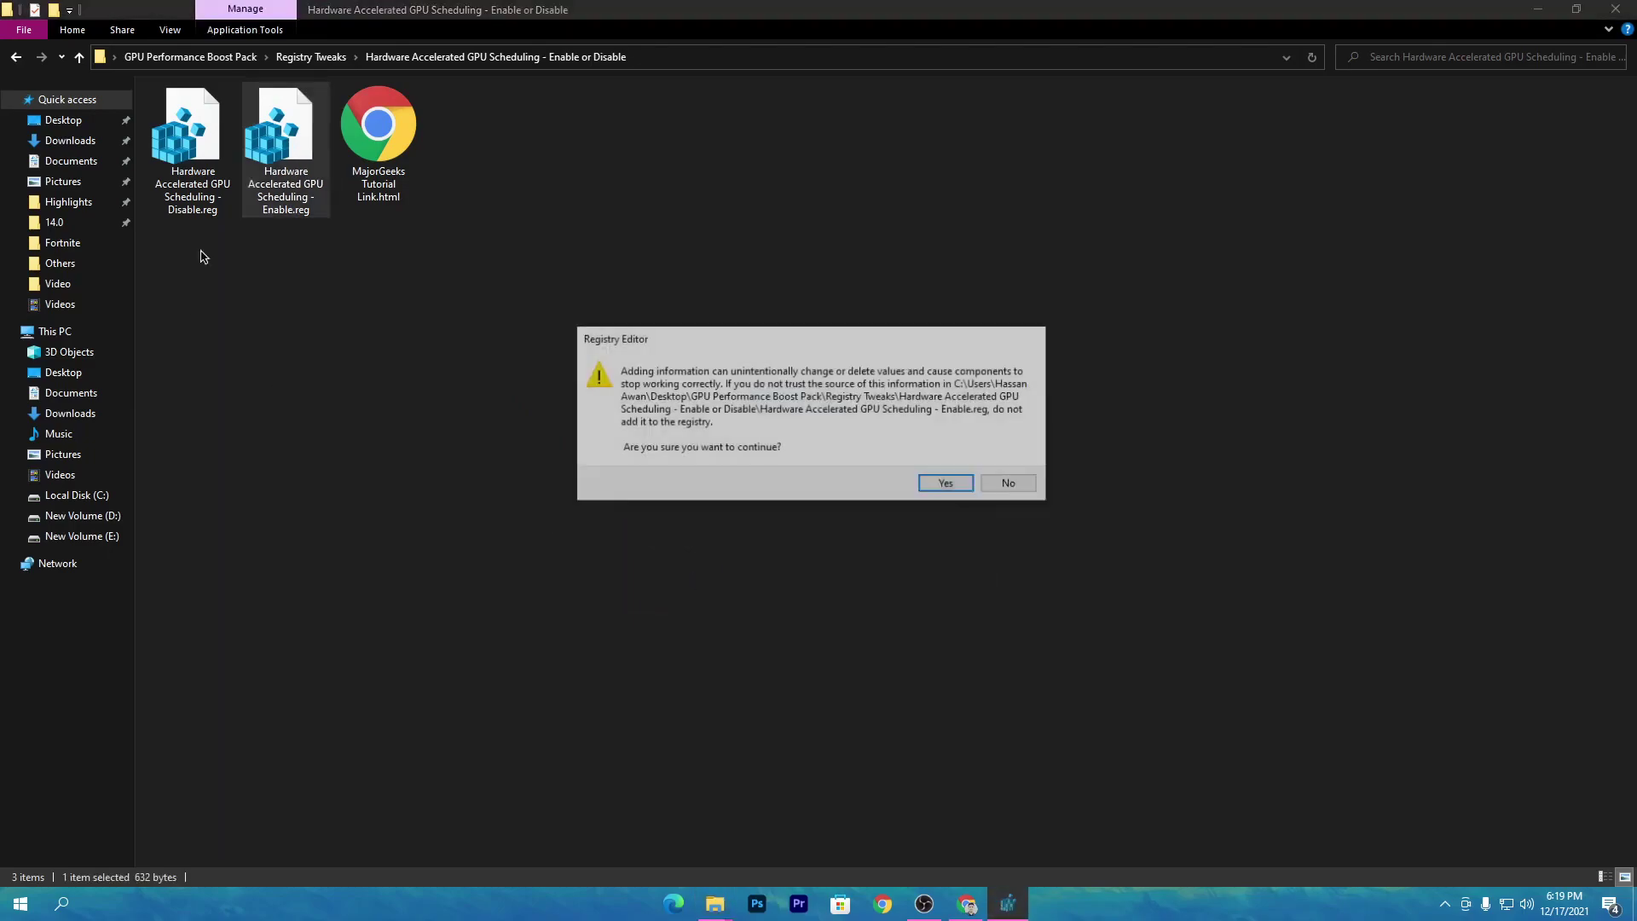
pyautogui.click(947, 484)
pyautogui.click(1007, 461)
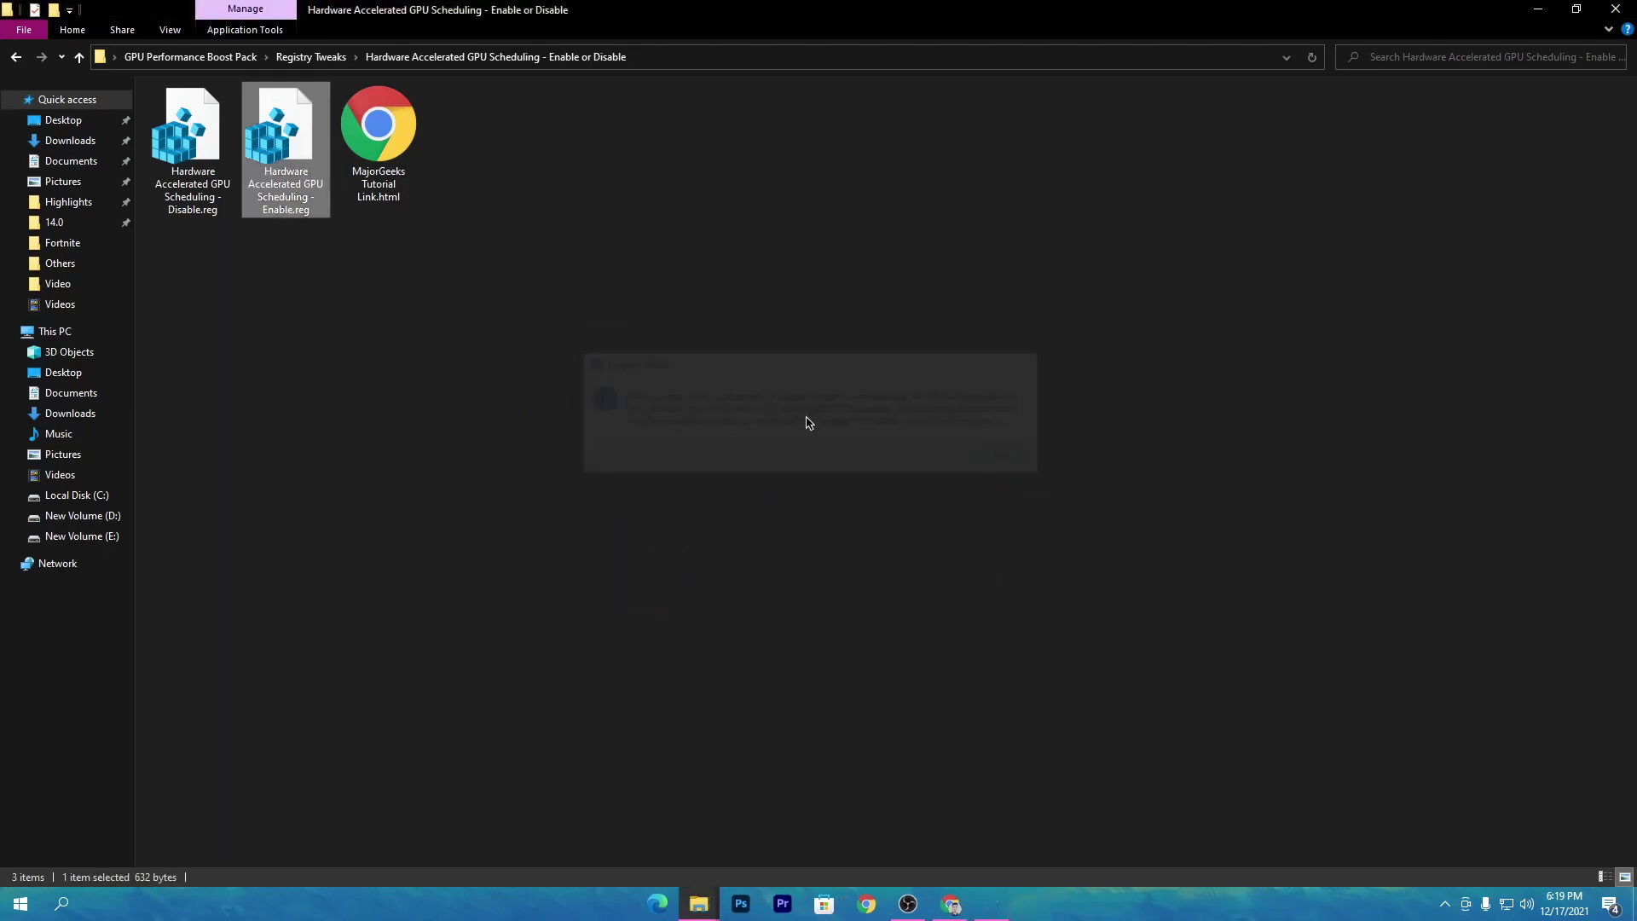
# Add Reset Graphics (GPU) Preferences to Default.reg from its Registry Tweaks subfolder to the registry.
pyautogui.click(307, 57)
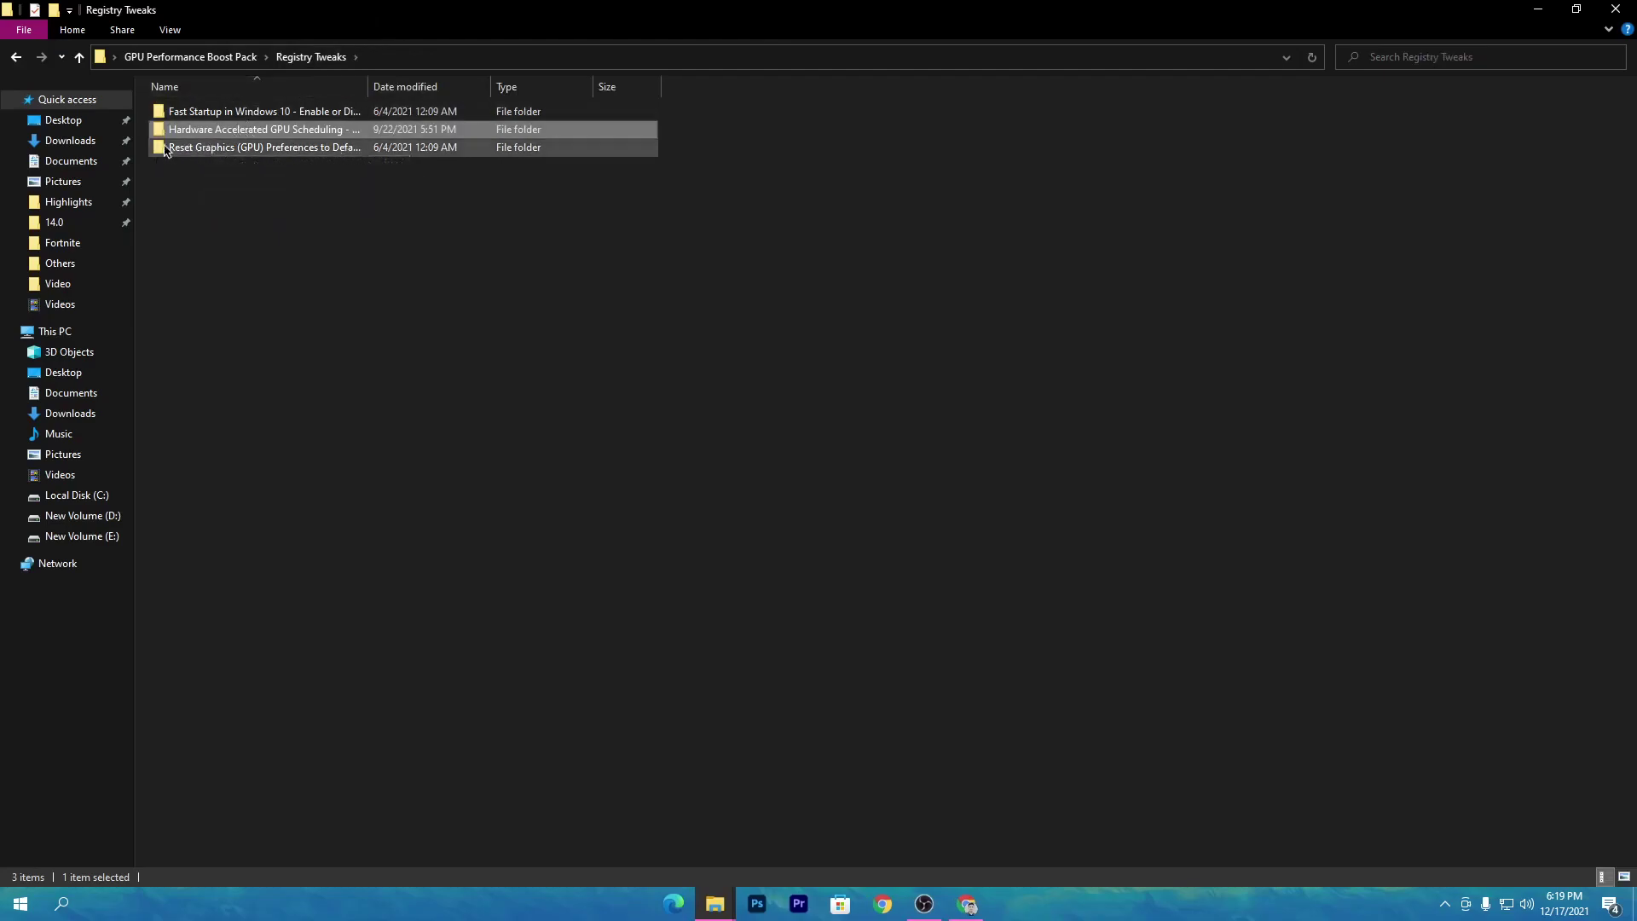
pyautogui.doubleClick(211, 150)
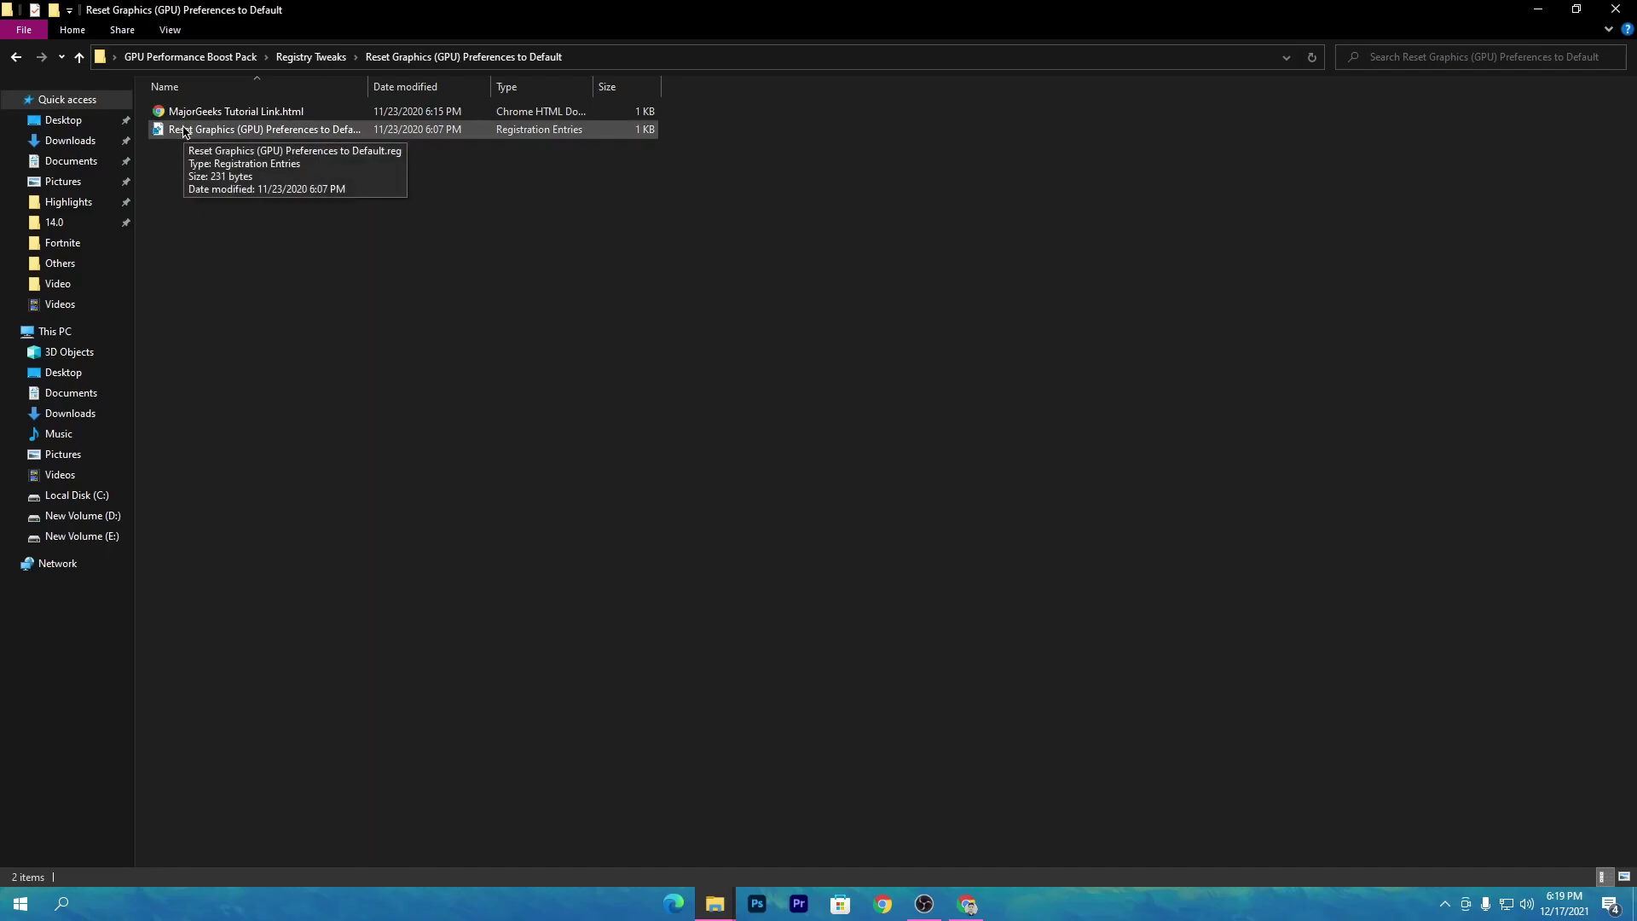
pyautogui.doubleClick(184, 131)
pyautogui.click(732, 578)
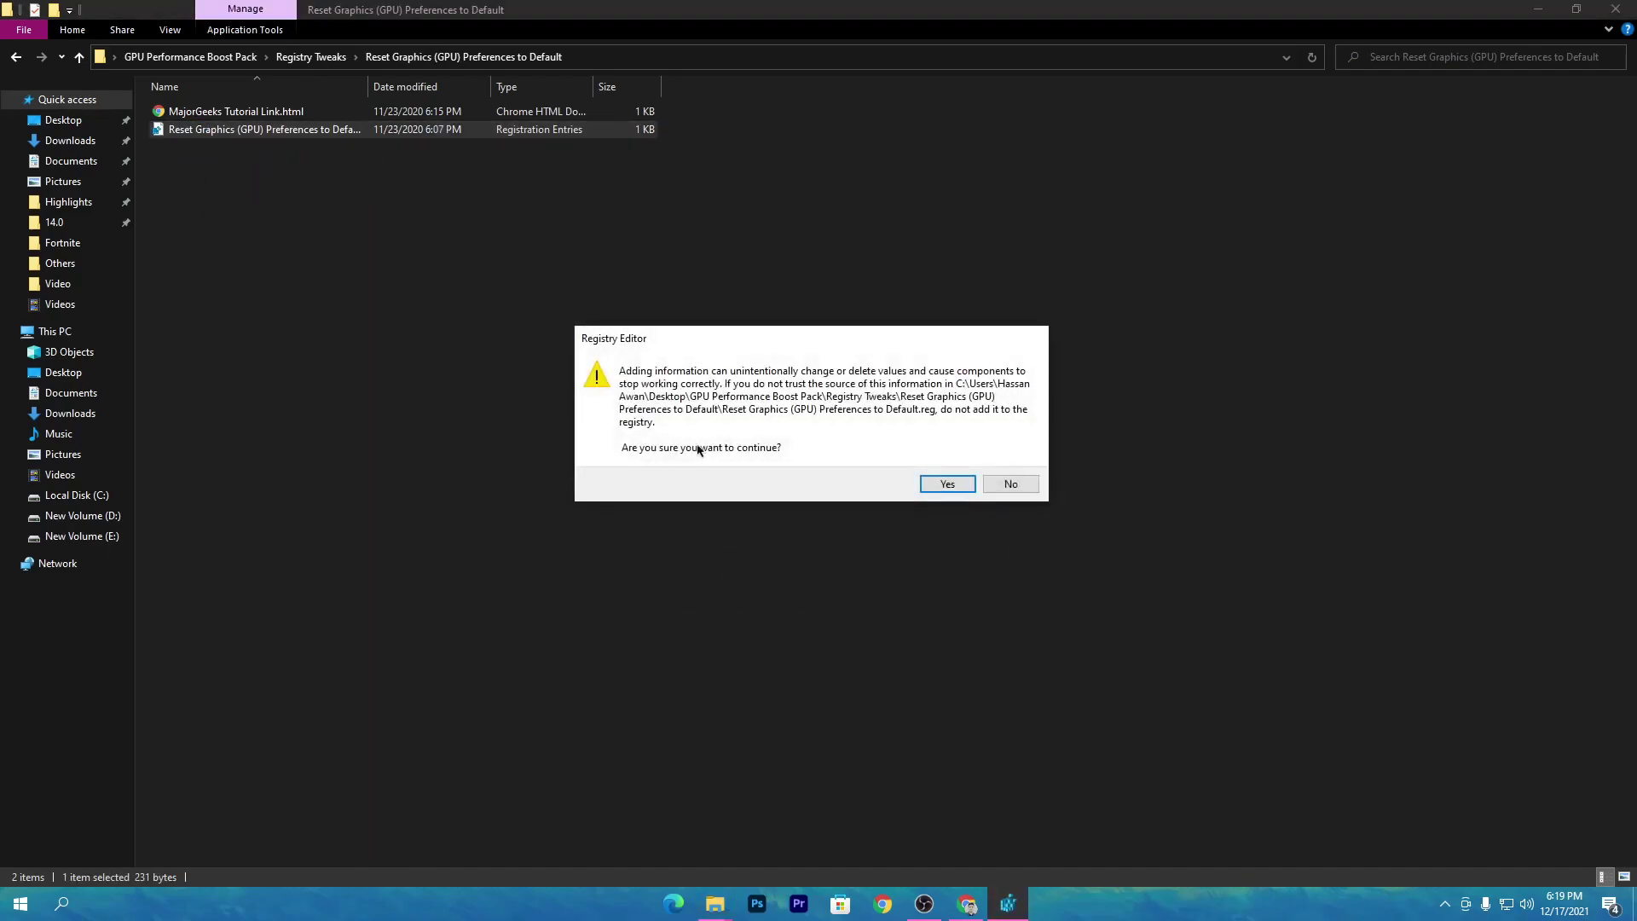
pyautogui.click(943, 484)
pyautogui.click(1023, 458)
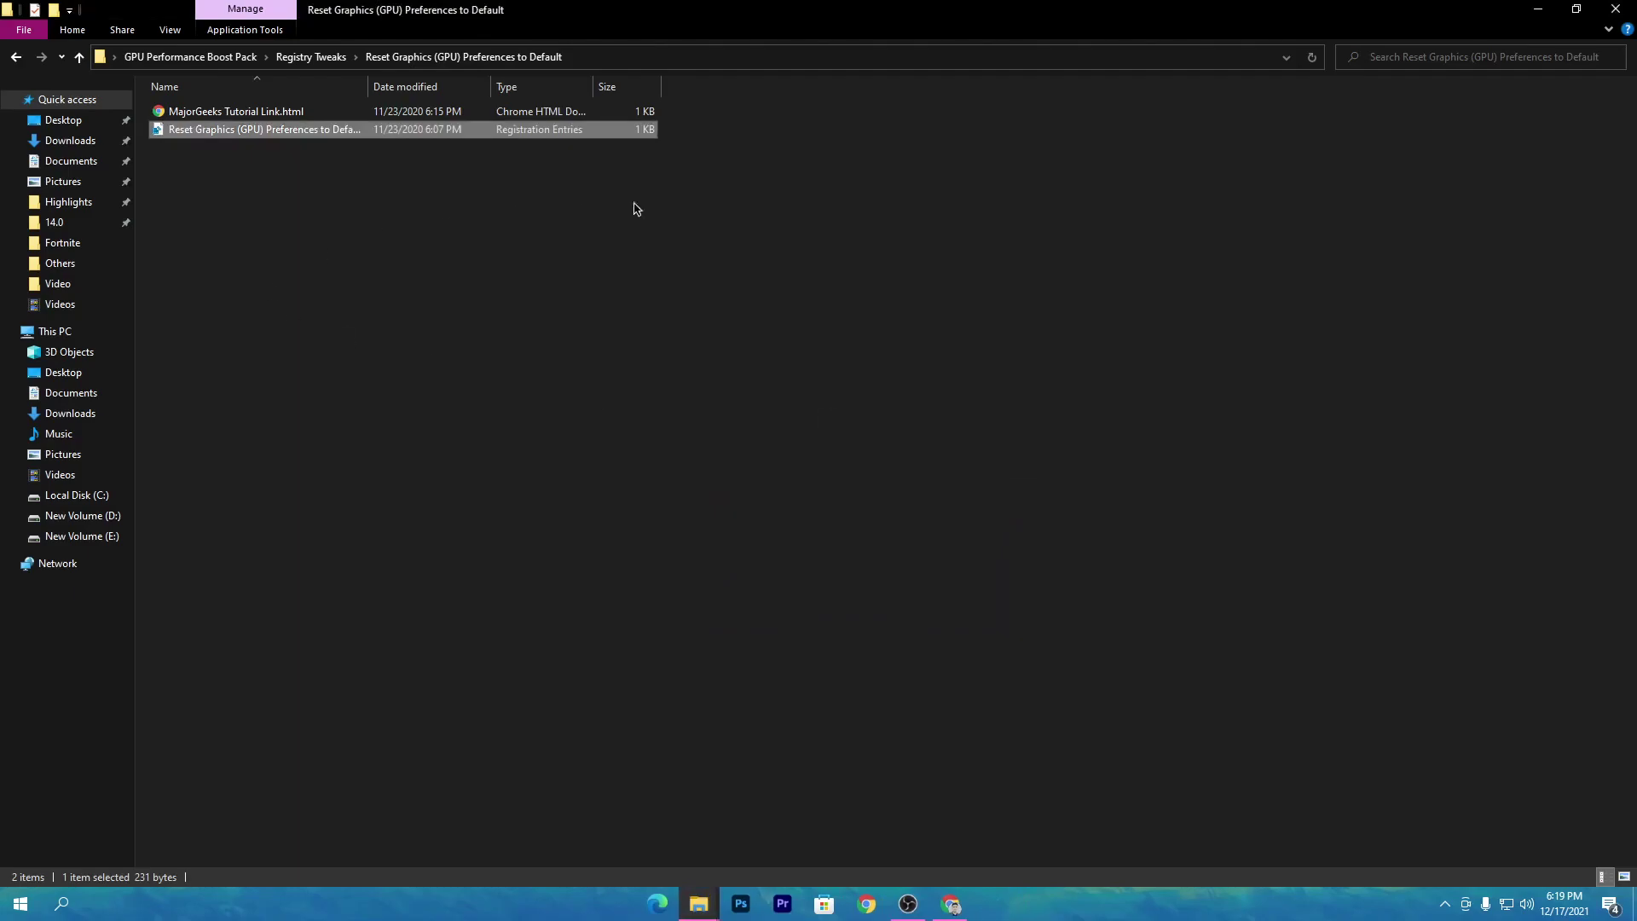
# Add Hardware Accelerated GPU Scheduling - Enable.reg from its Registry Tweaks subfolder to the registry once more, allowing the Registry Editor to make changes.
pyautogui.press('BackSpace')
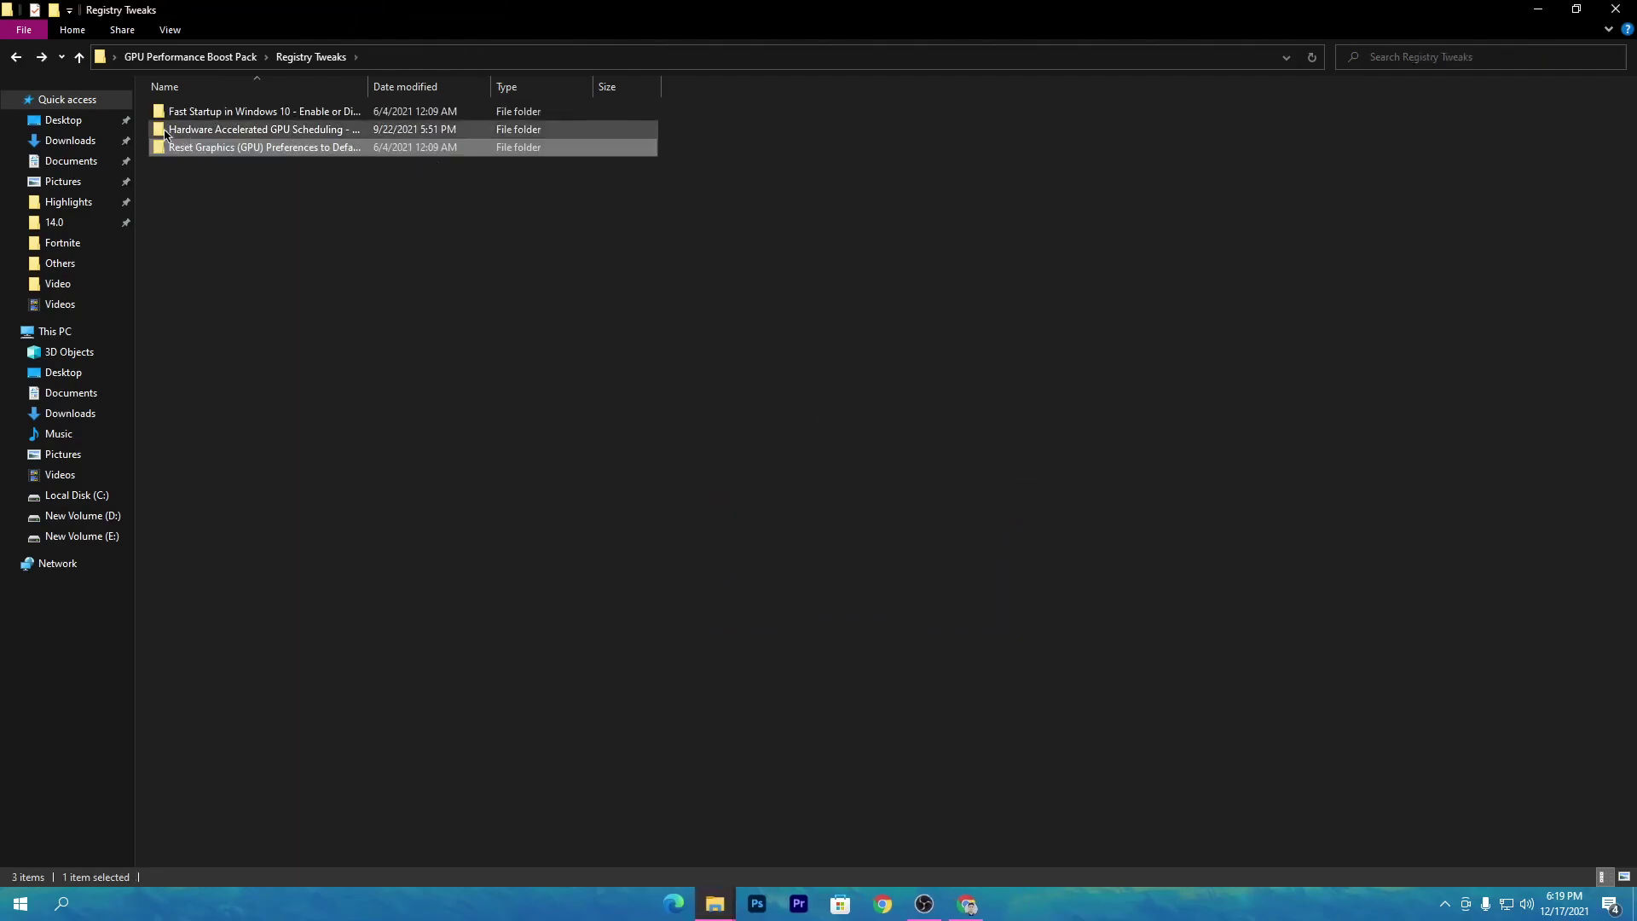
pyautogui.doubleClick(201, 128)
pyautogui.doubleClick(288, 147)
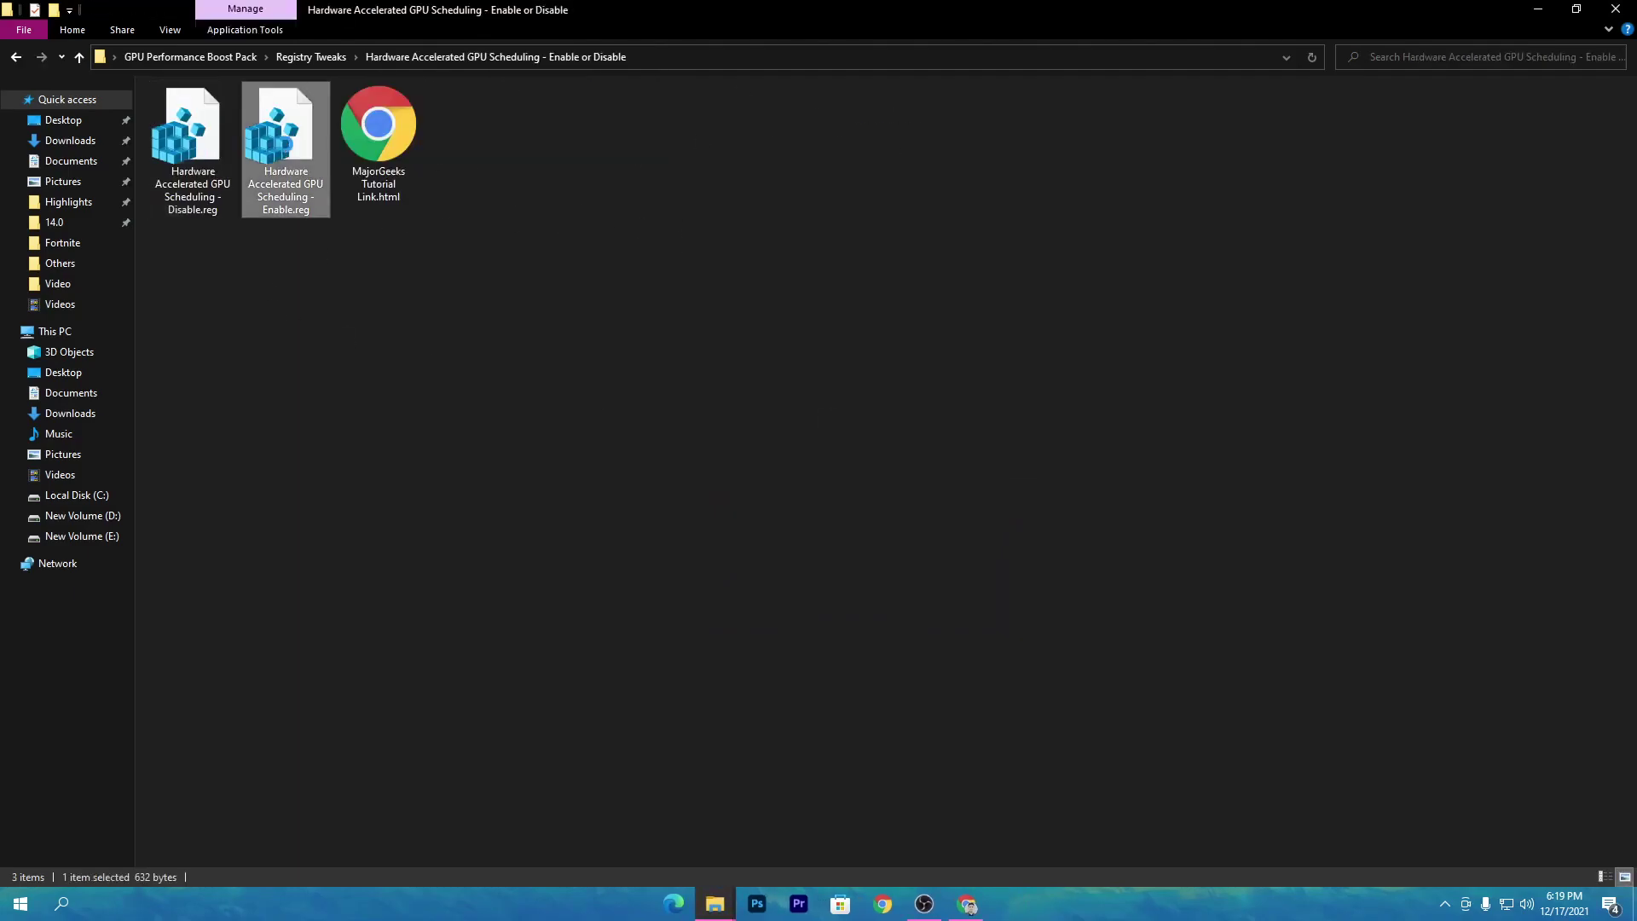
pyautogui.click(724, 579)
pyautogui.click(957, 478)
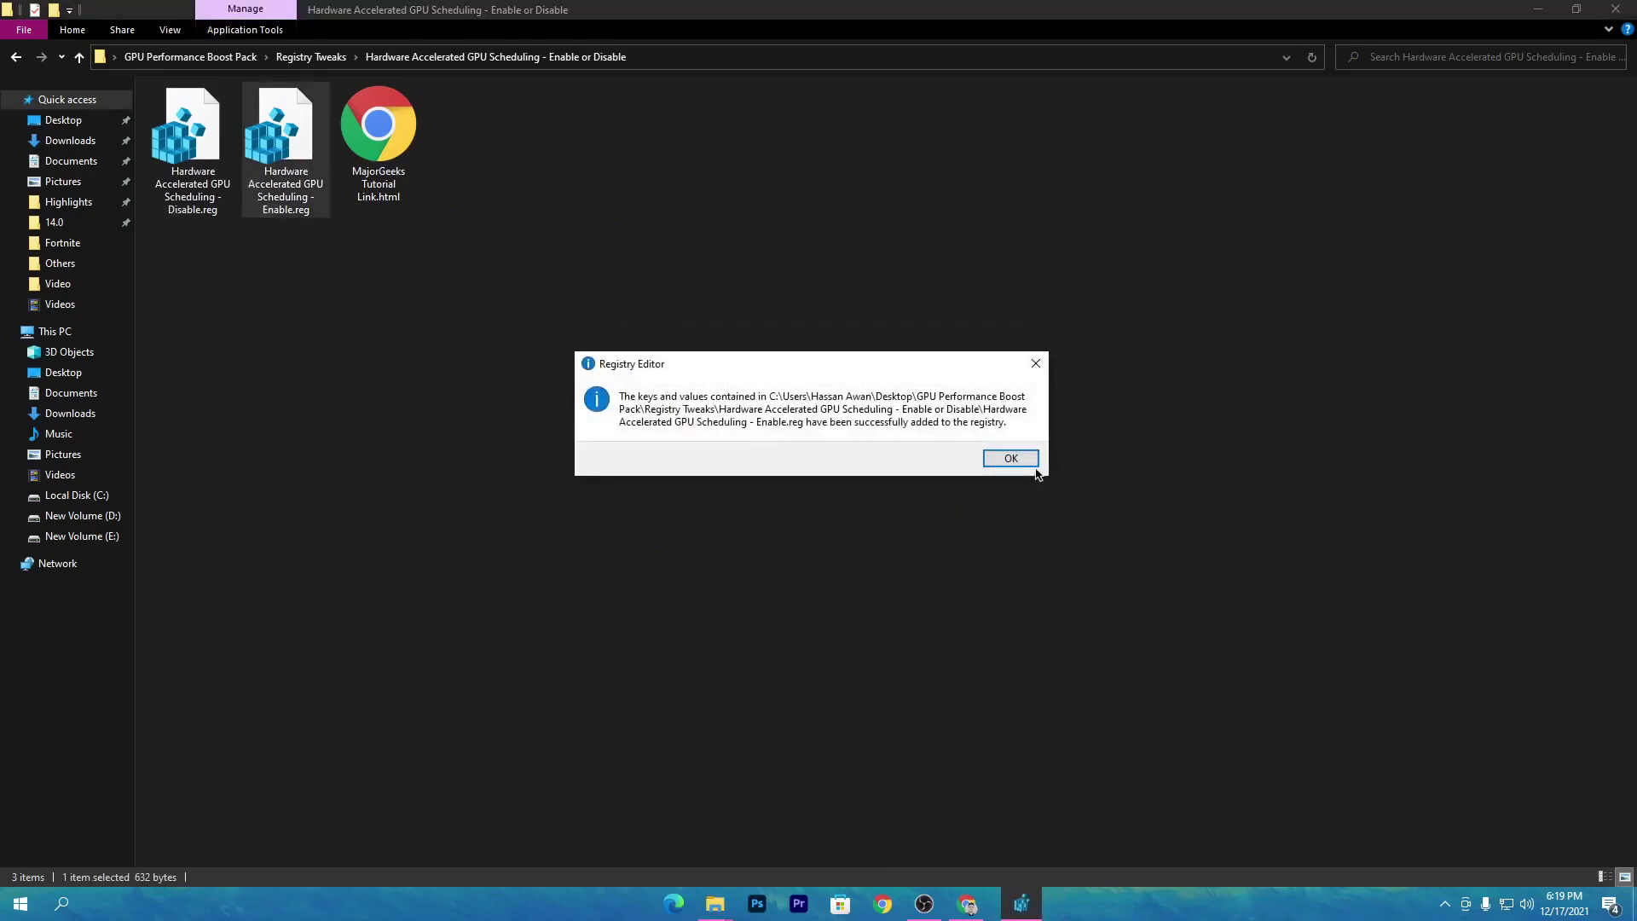
pyautogui.click(1006, 458)
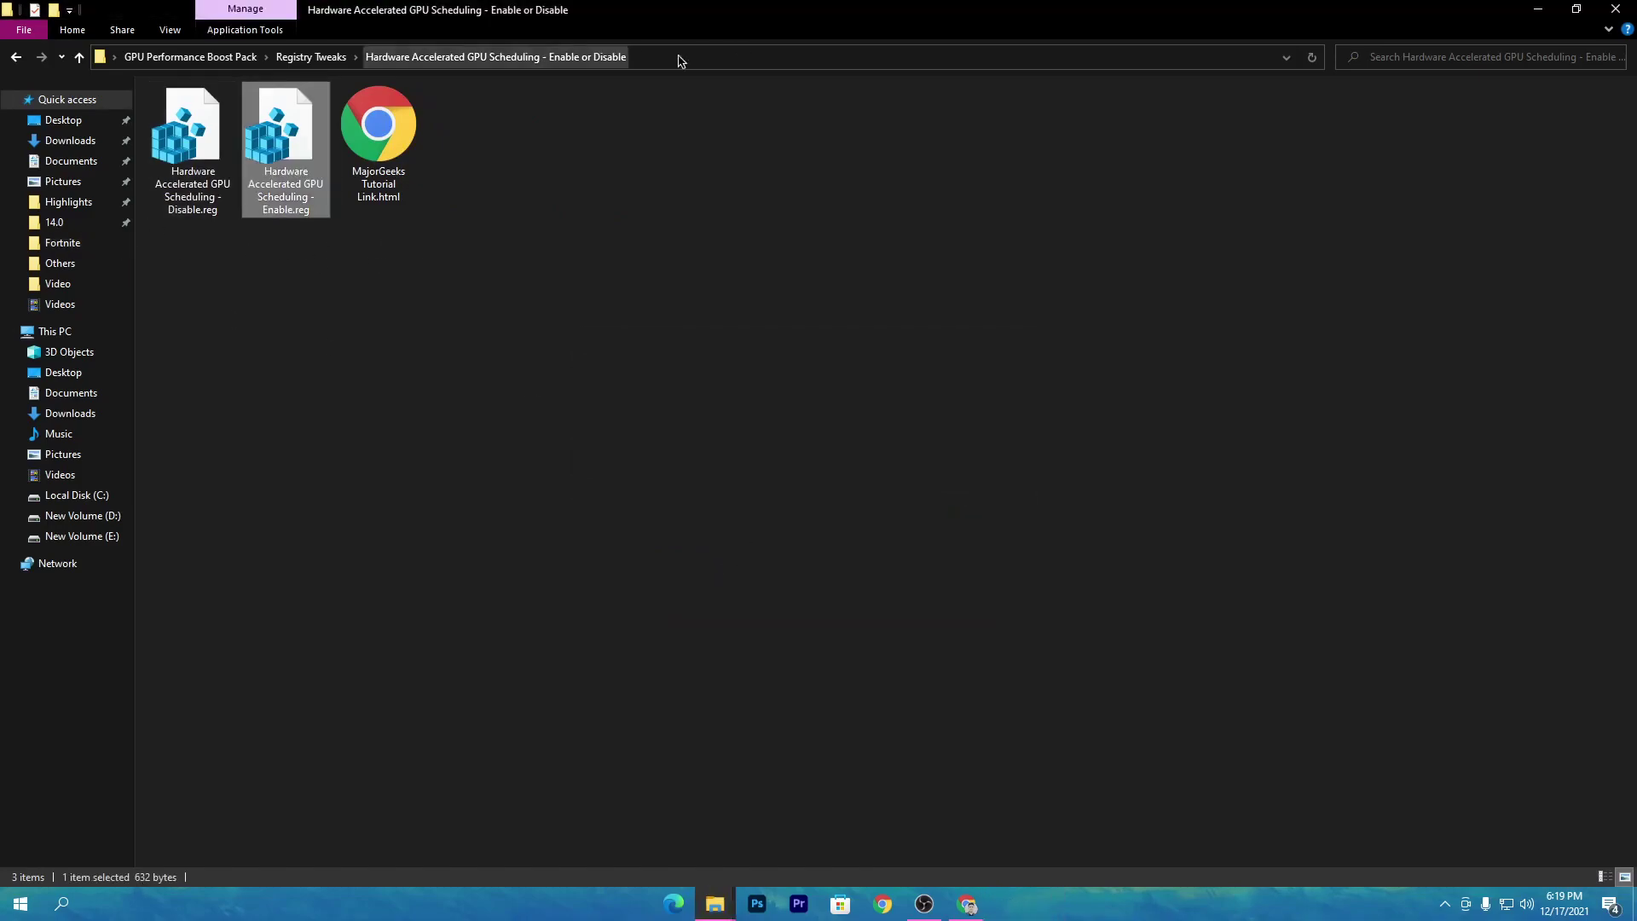
# View the setup file in the GPU Performance Boost Pack's MSI AfterBurner folder and close the folder window.
pyautogui.click(168, 57)
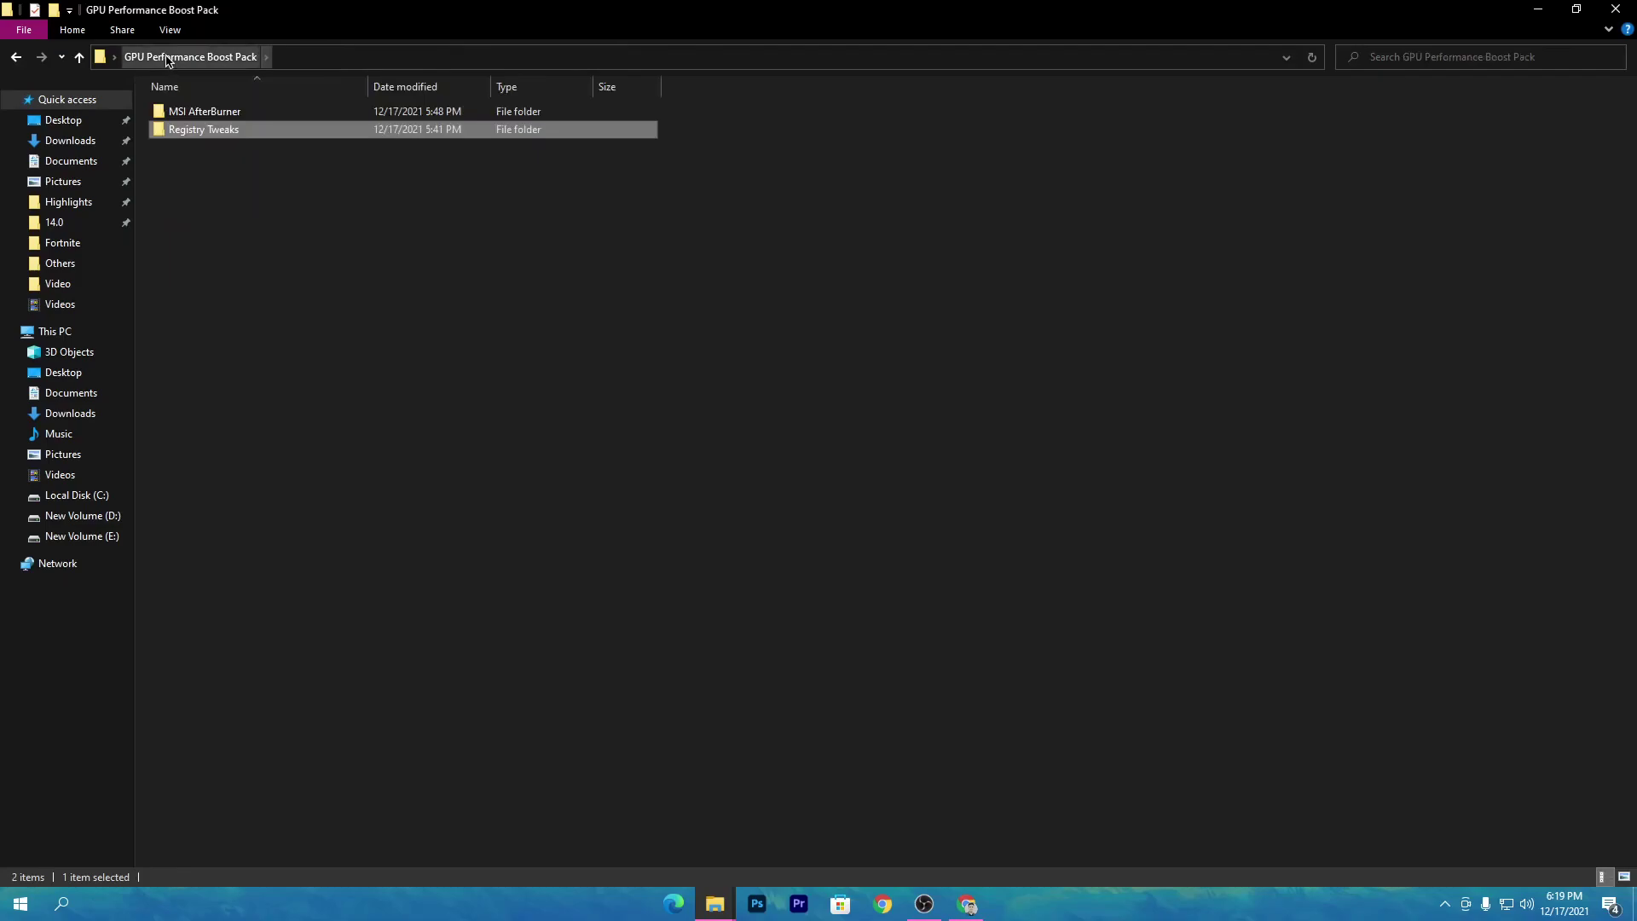
pyautogui.doubleClick(174, 112)
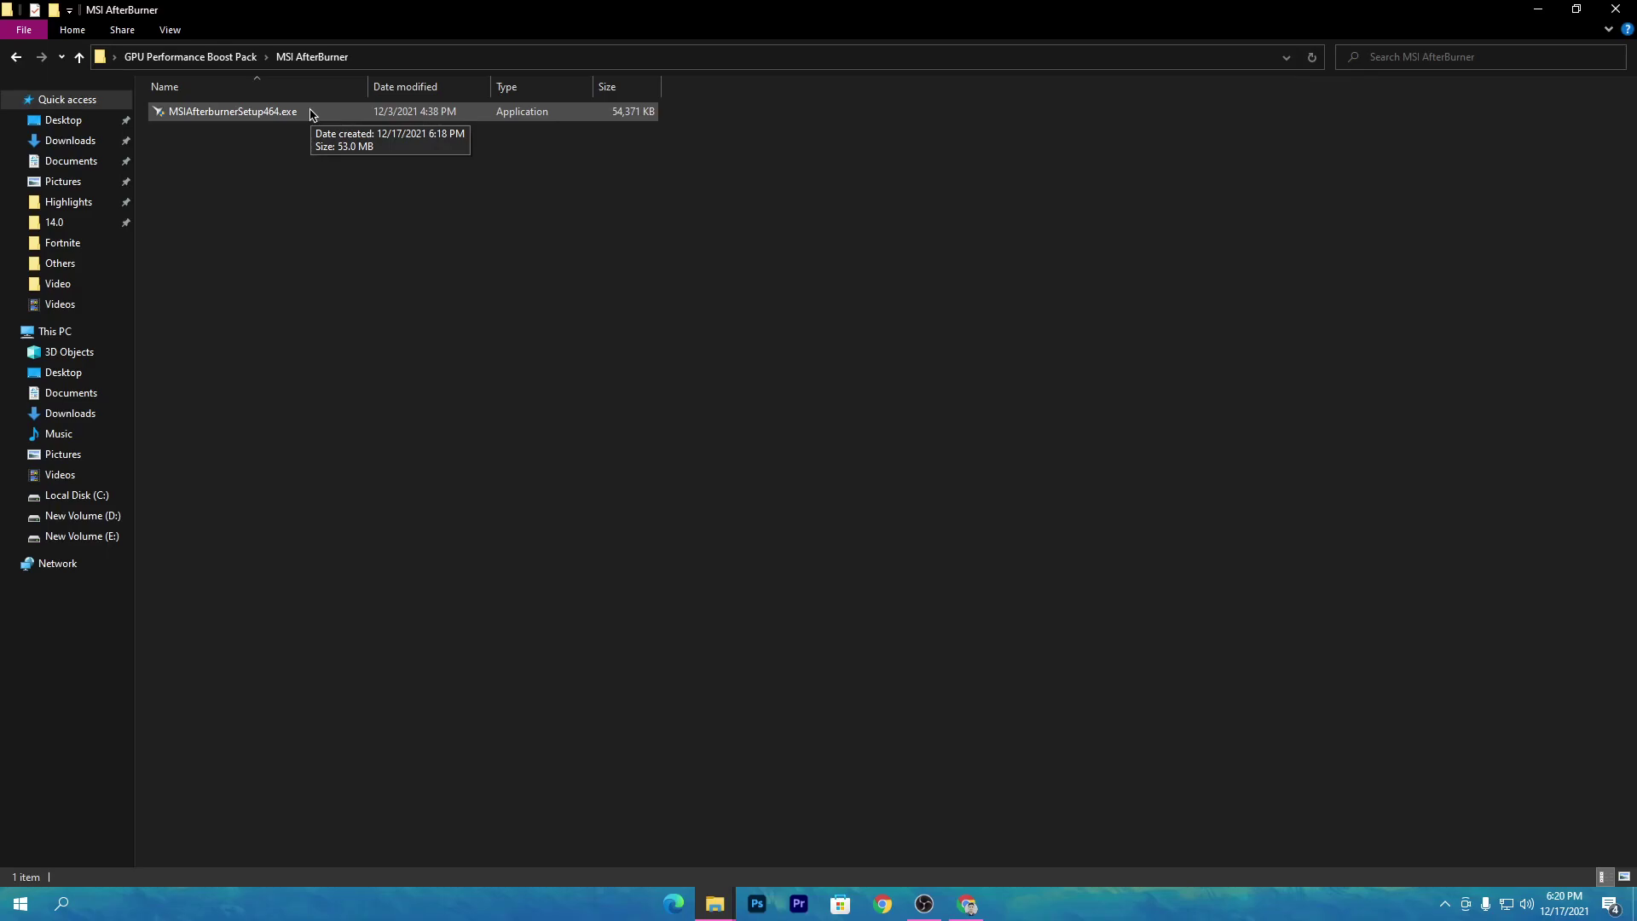
pyautogui.click(1614, 9)
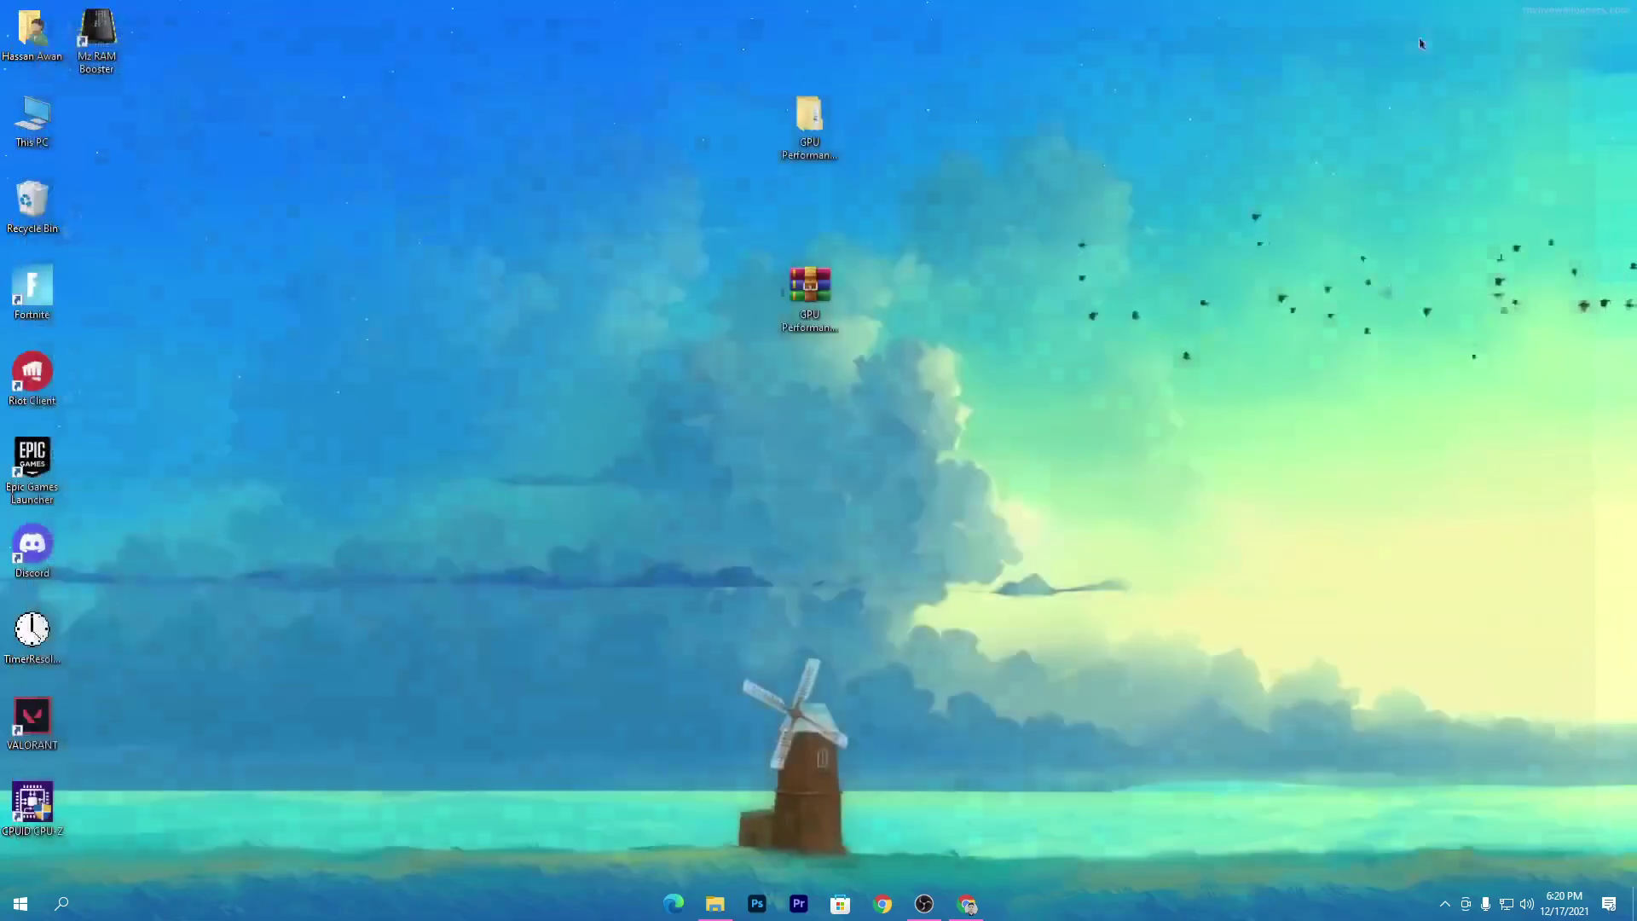
# Search Windows for MSI and run MSI Afterburner as administrator, allowing it to make changes.
pyautogui.click(50, 905)
pyautogui.write('MSI')
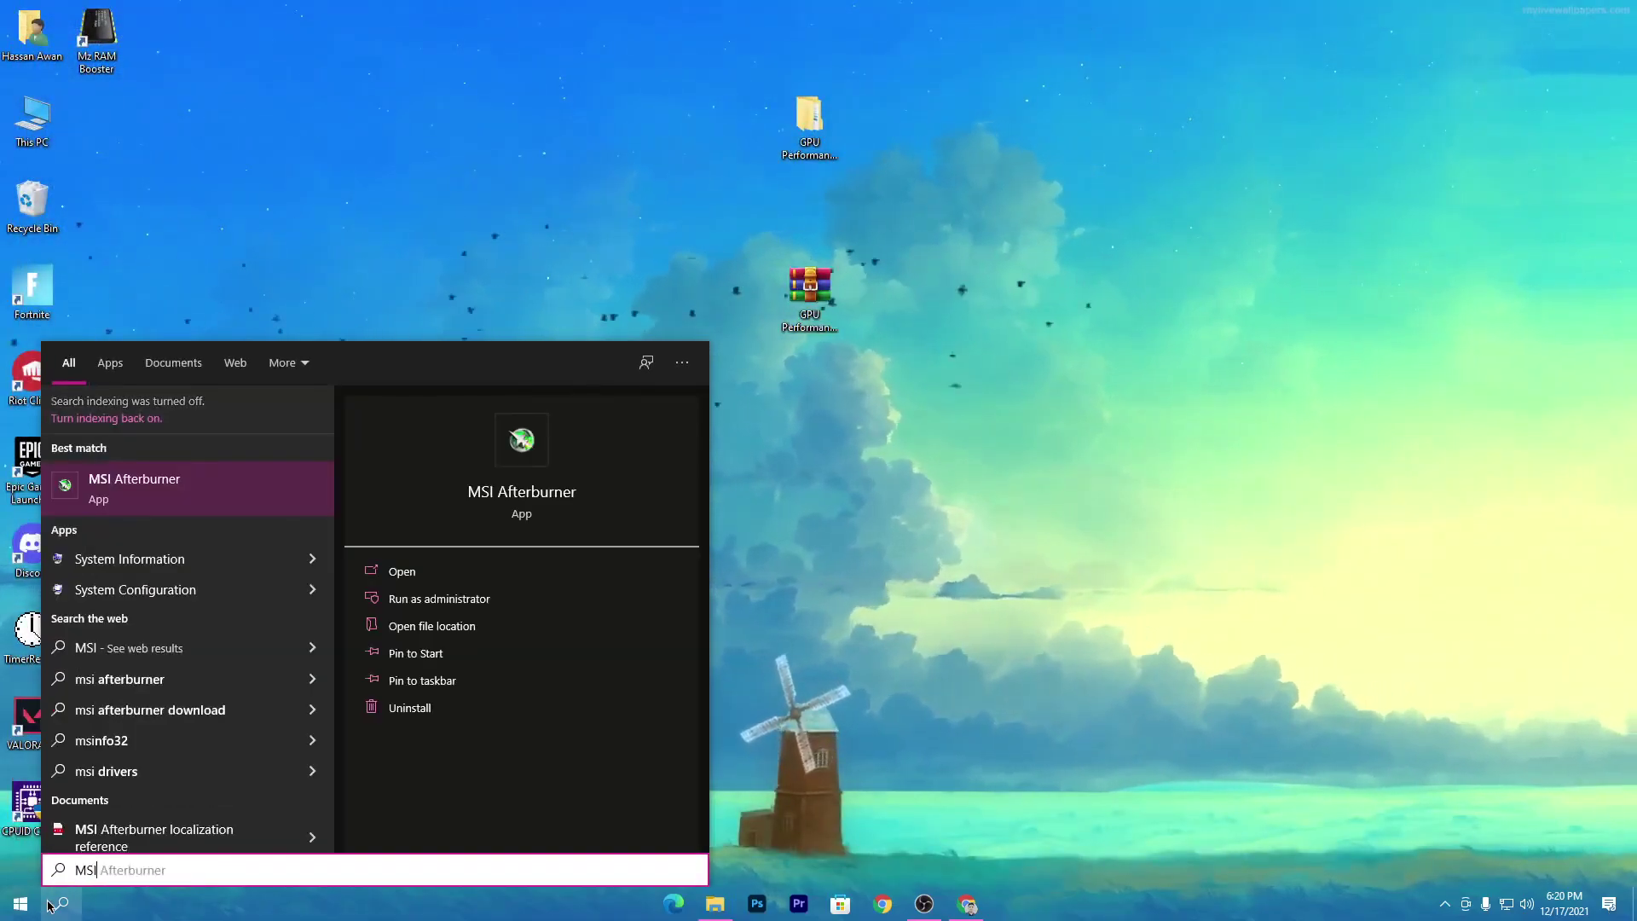
pyautogui.click(439, 599)
pyautogui.click(780, 566)
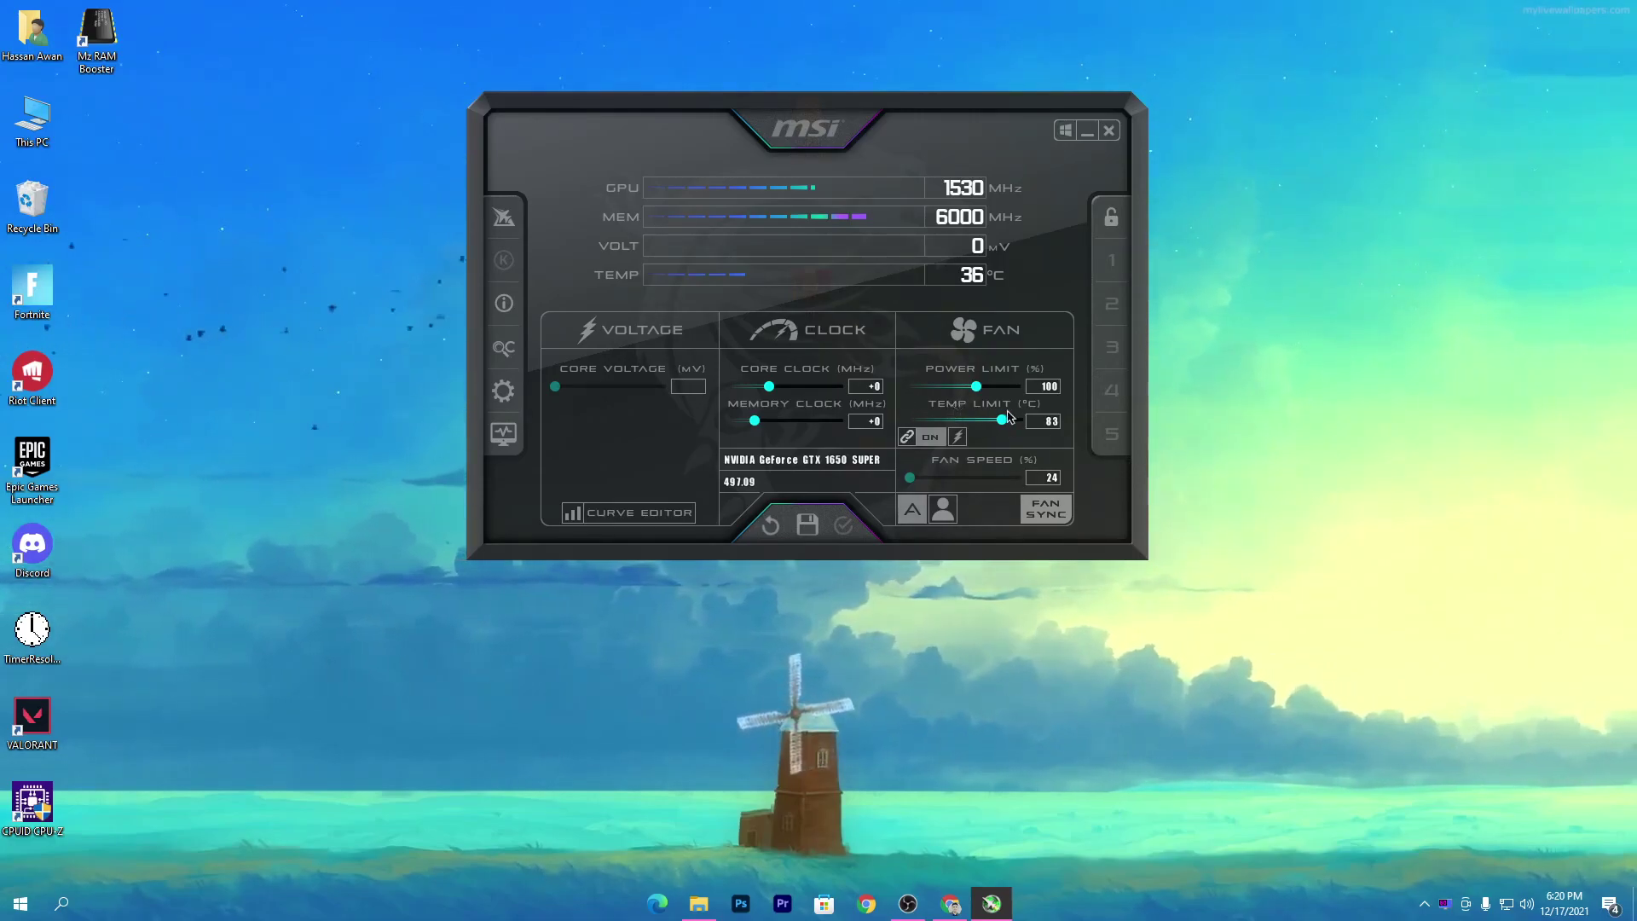
# Raise the GPU's power limit to 120 % and temperature limit to 87 °C, and minimize MSI Afterburner.
pyautogui.moveTo(1004, 425); pyautogui.dragTo(1089, 423)
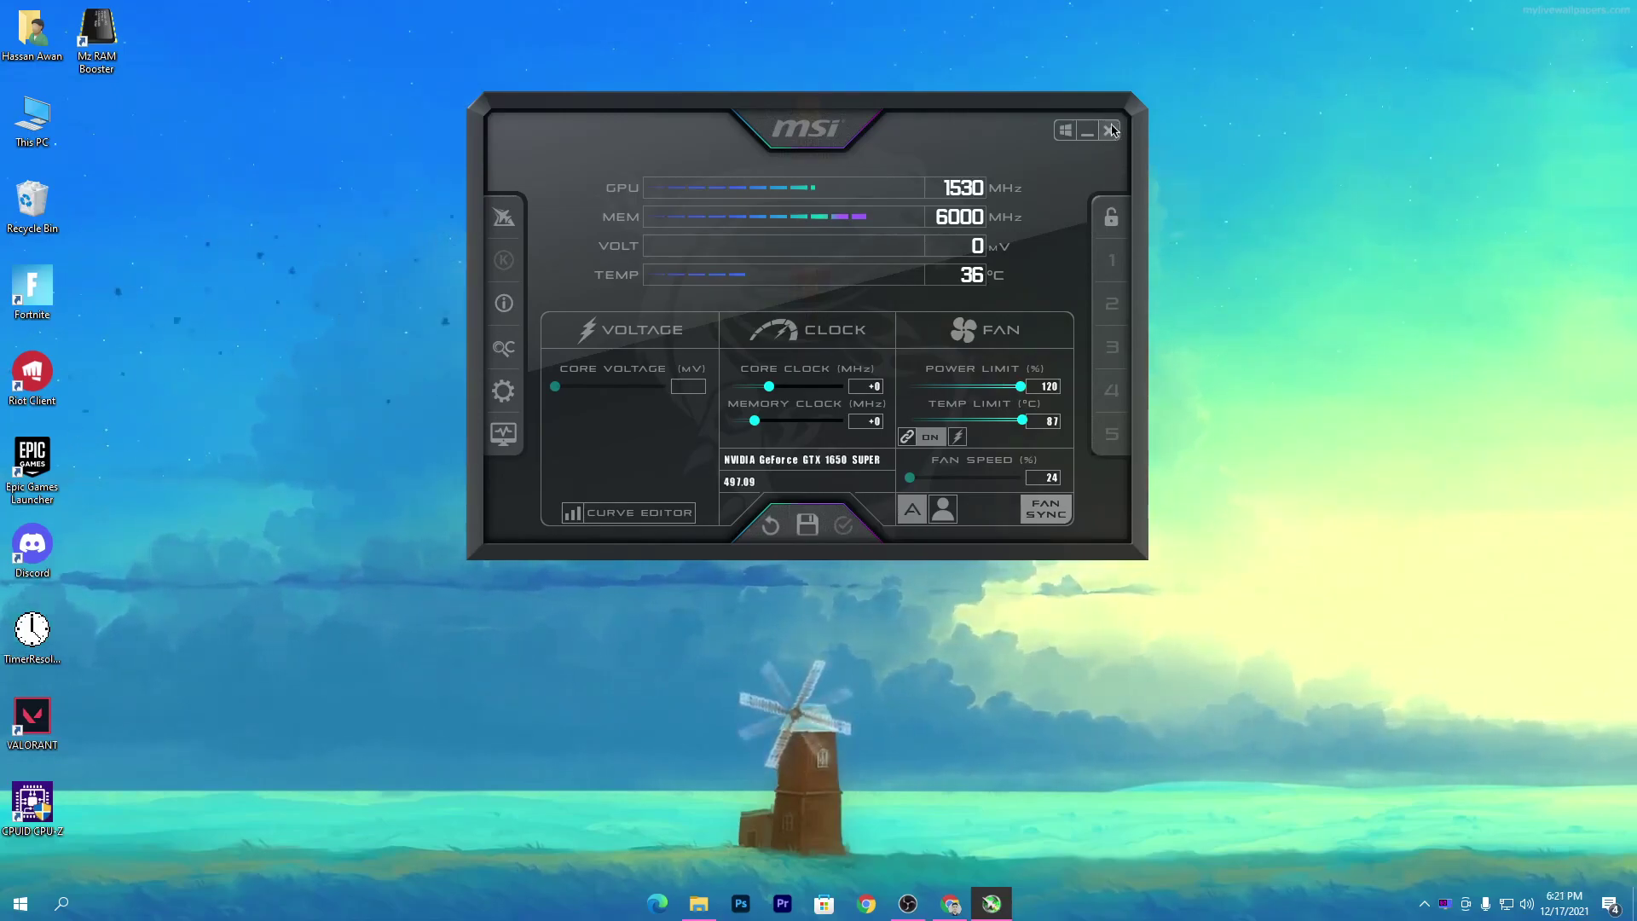
pyautogui.click(1089, 132)
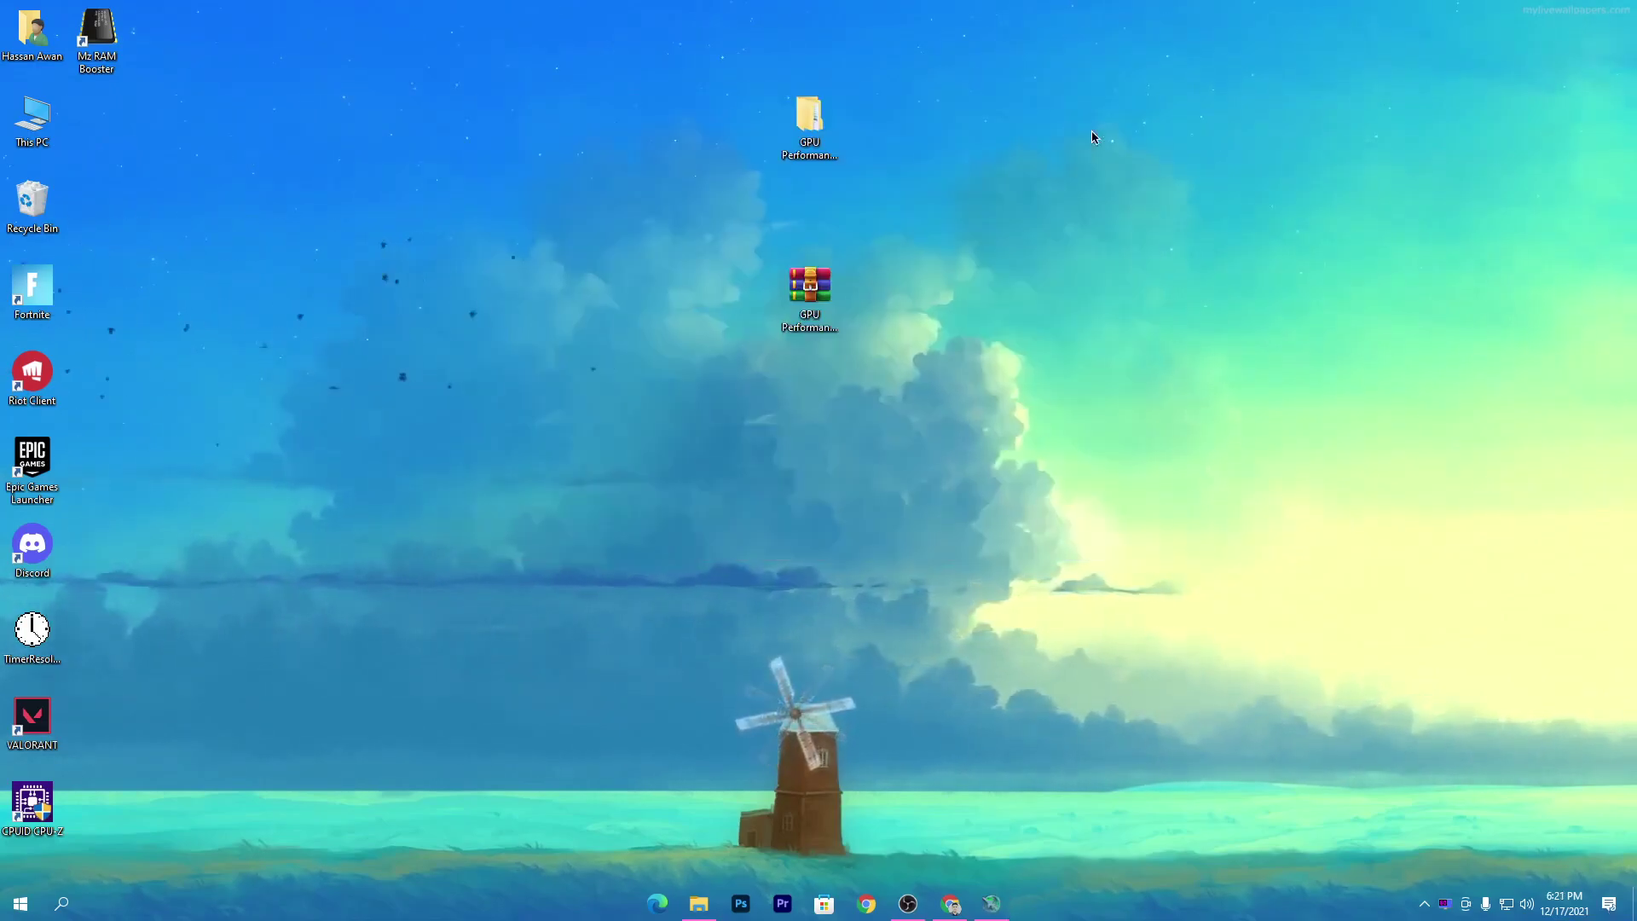
pyautogui.click(1444, 903)
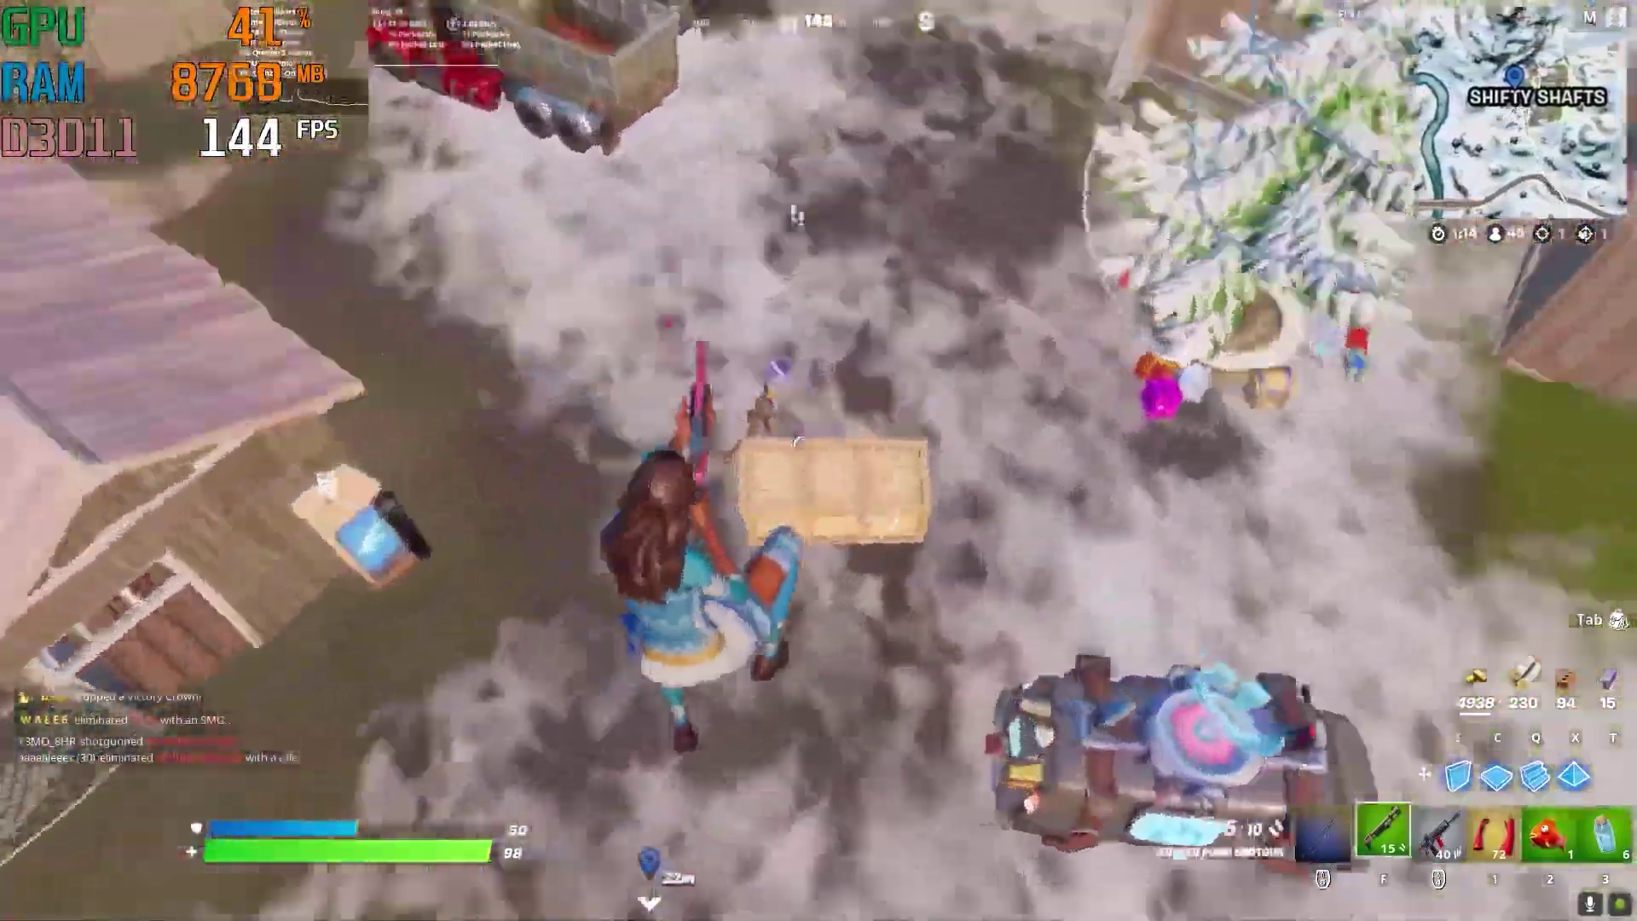
pyautogui.scroll(-1, 818, 461)
pyautogui.press('e')
pyautogui.press('q')
pyautogui.press('c')
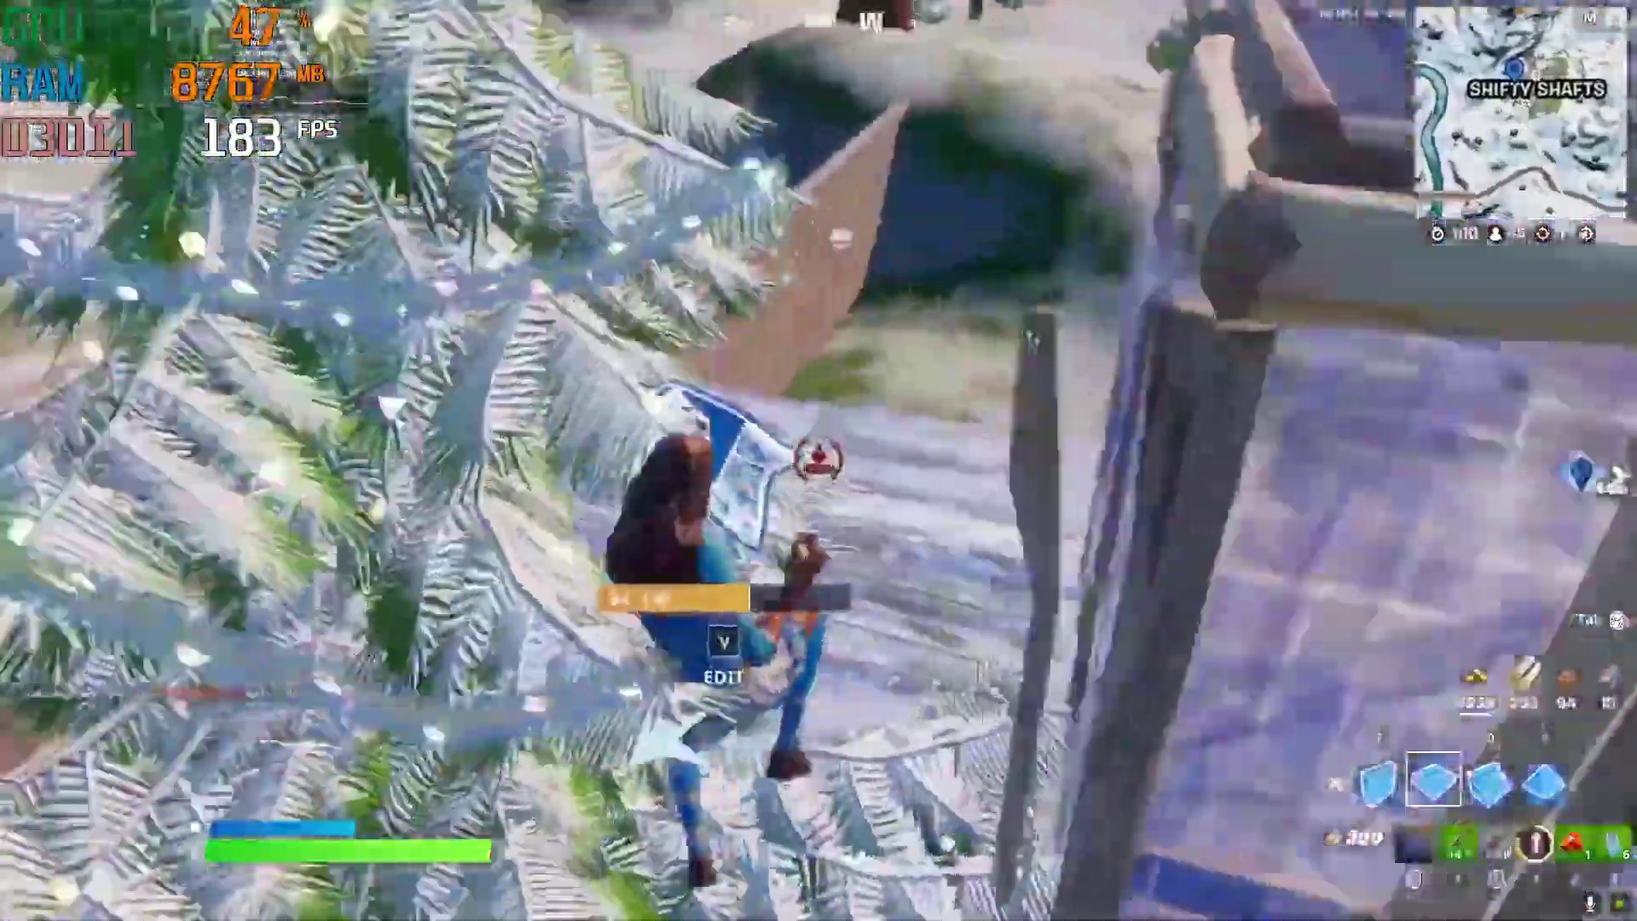
pyautogui.press('e')
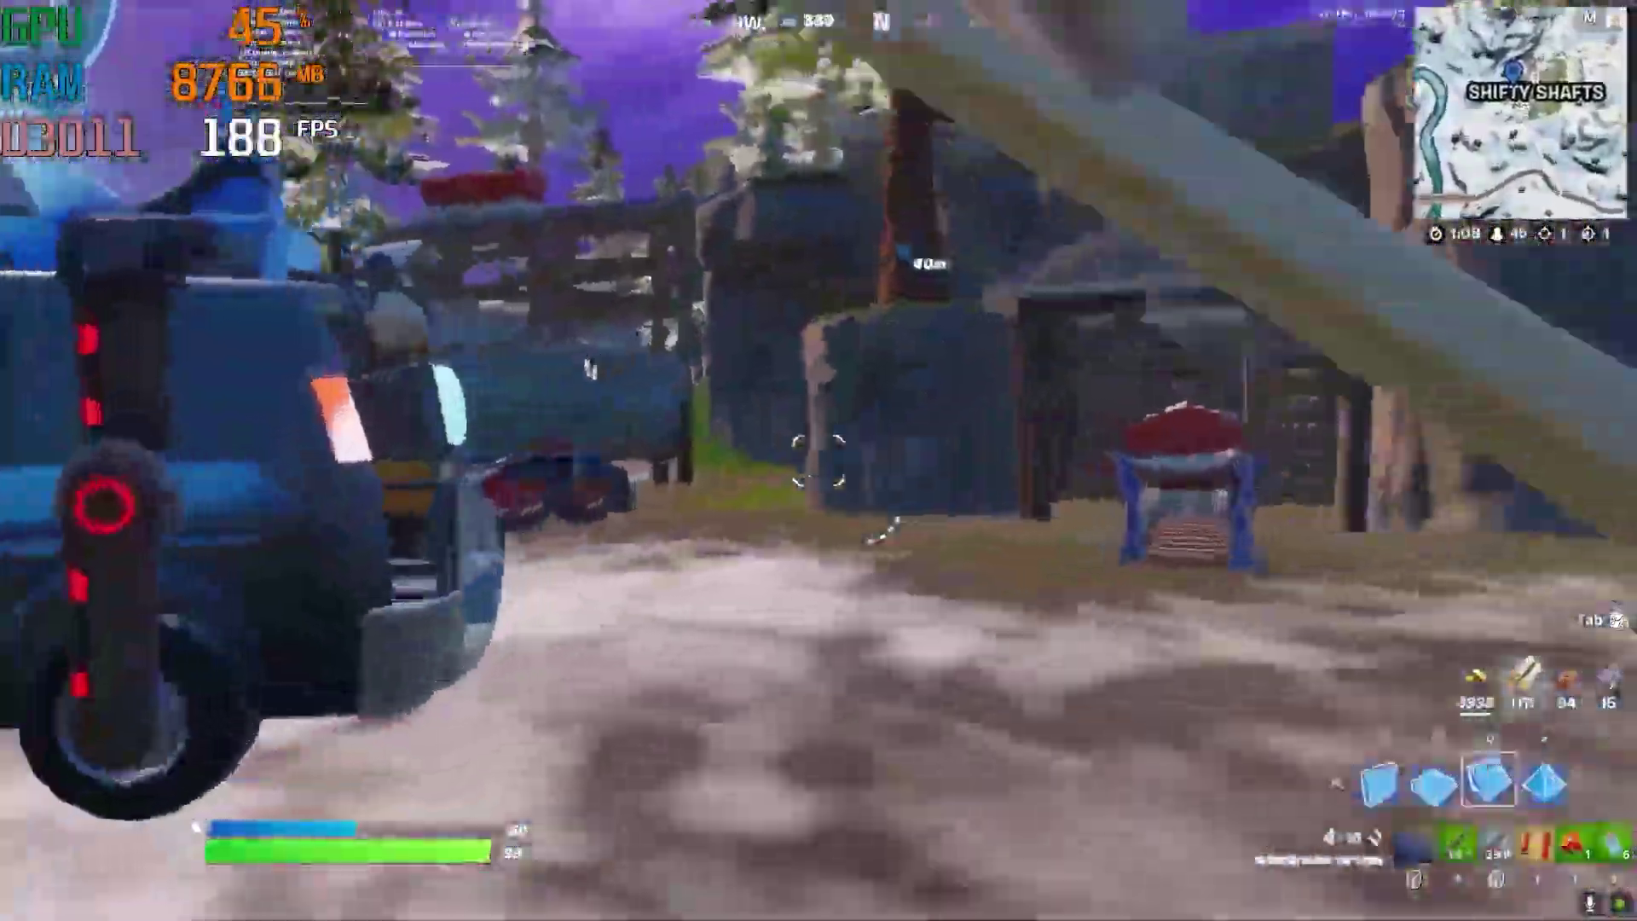
pyautogui.press('c')
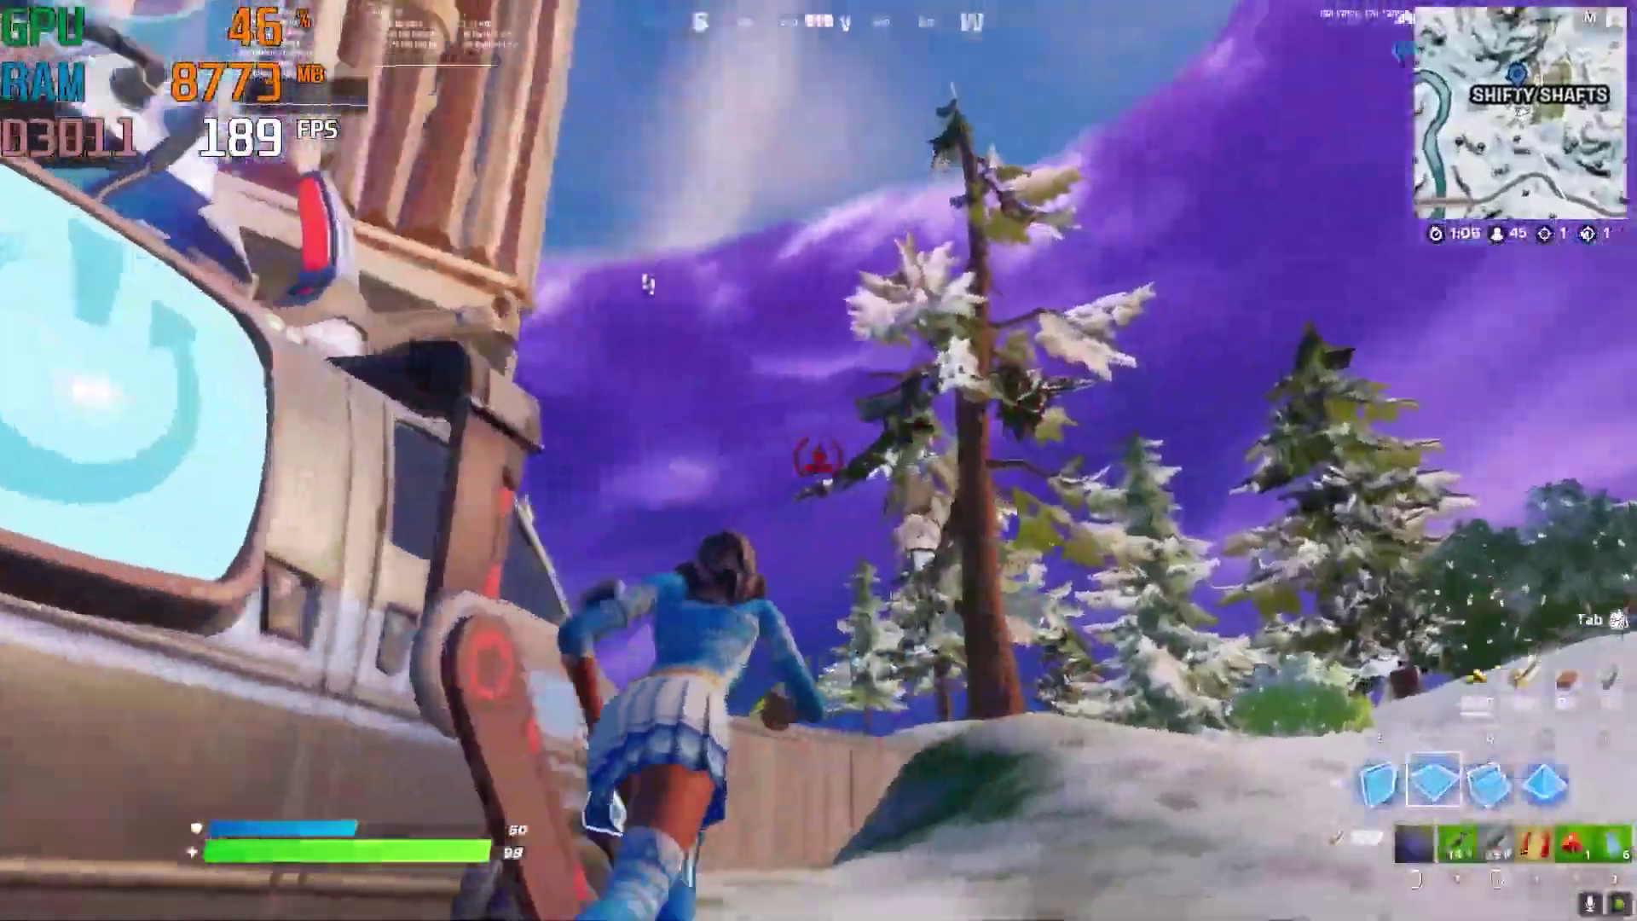
pyautogui.click(818, 461)
pyautogui.press('1')
pyautogui.press('r')
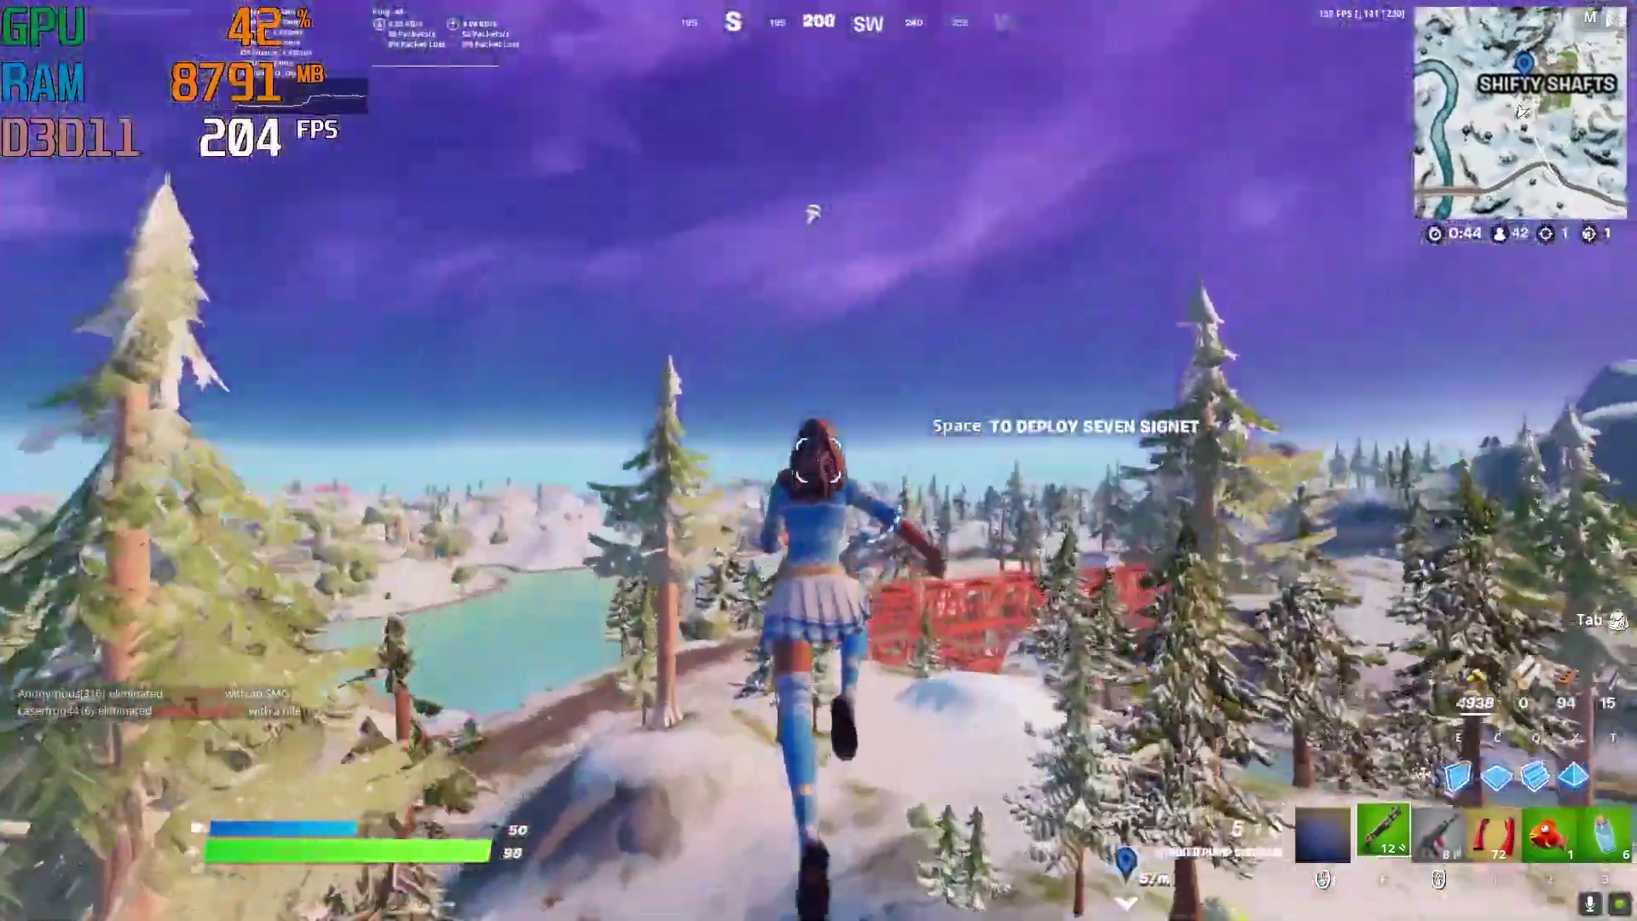
pyautogui.press('space')
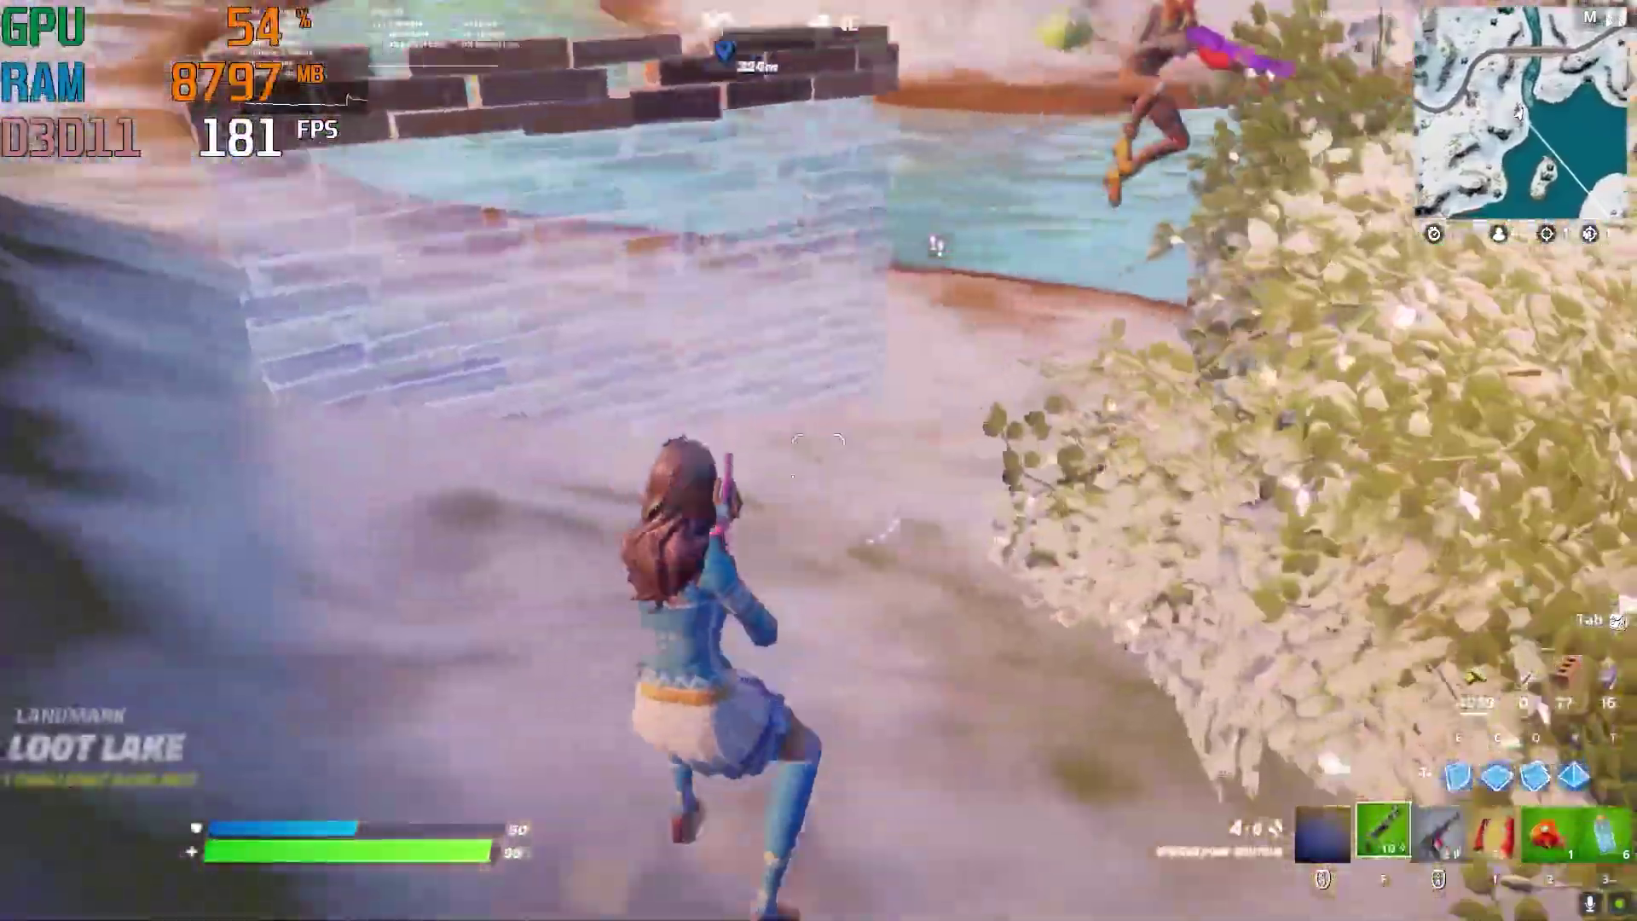
pyautogui.click(818, 461)
pyautogui.press('w')
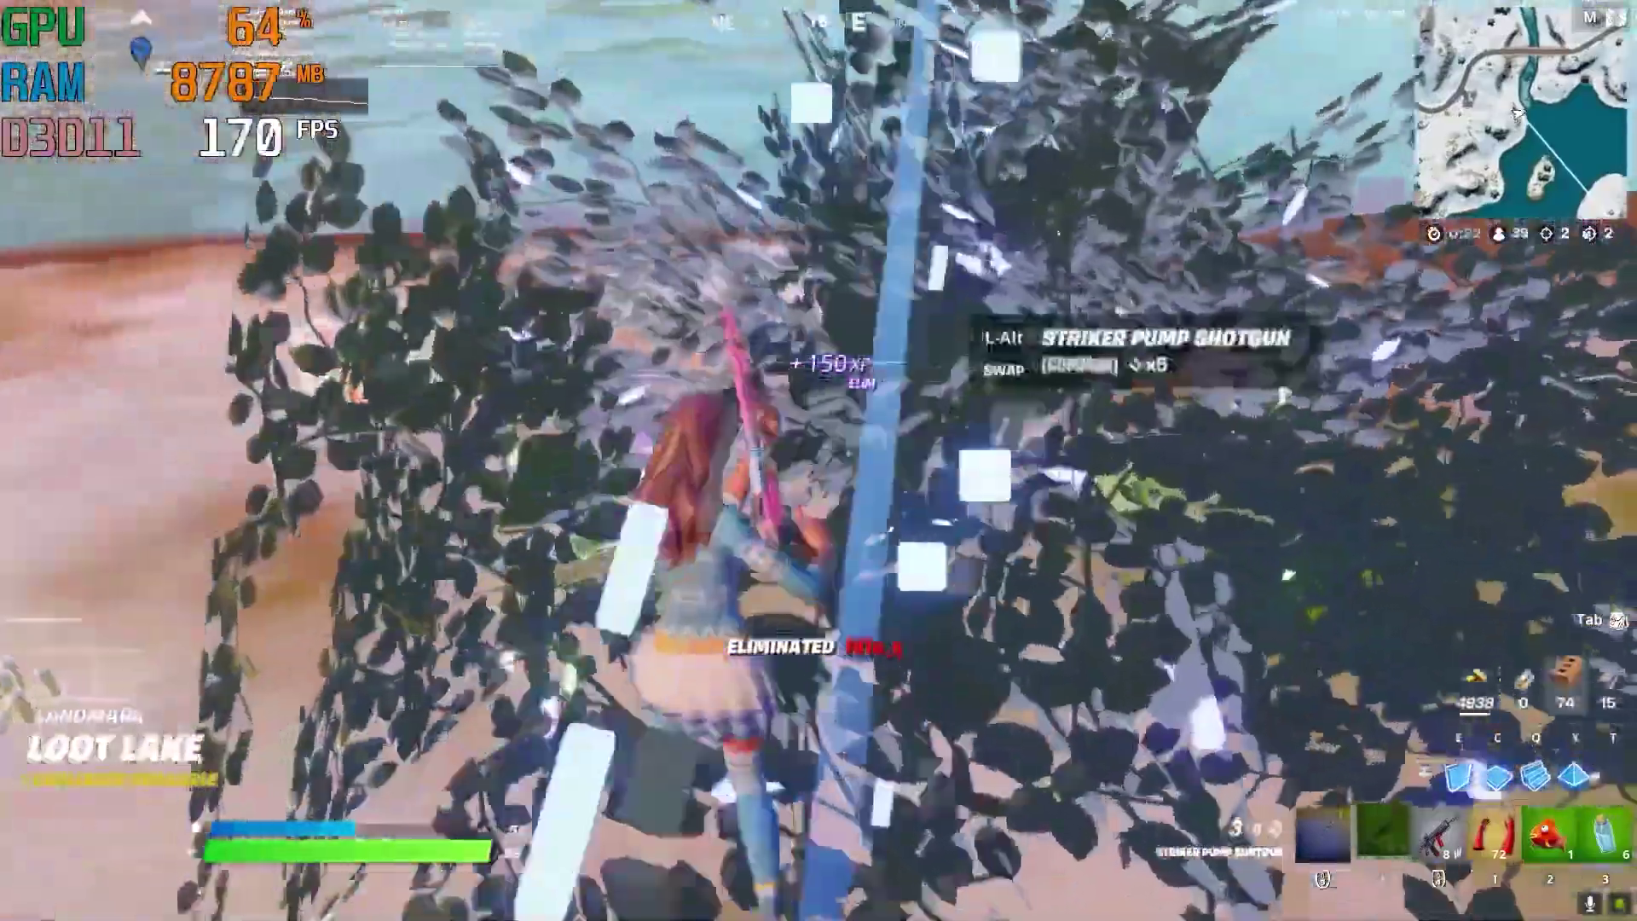
pyautogui.press('w')
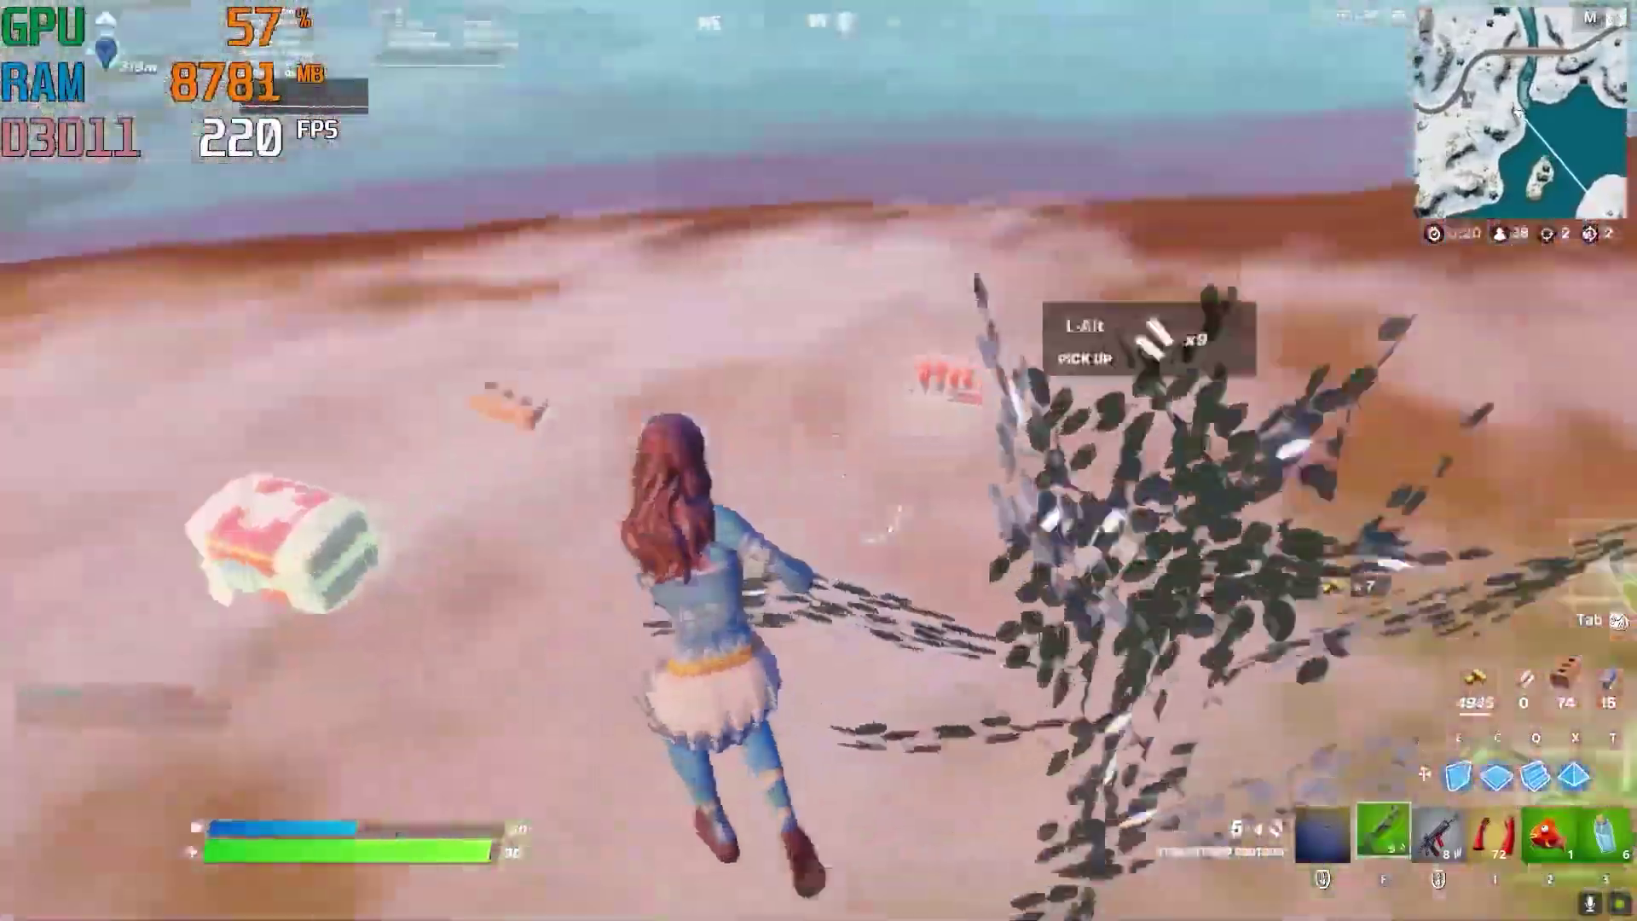
pyautogui.click(819, 461)
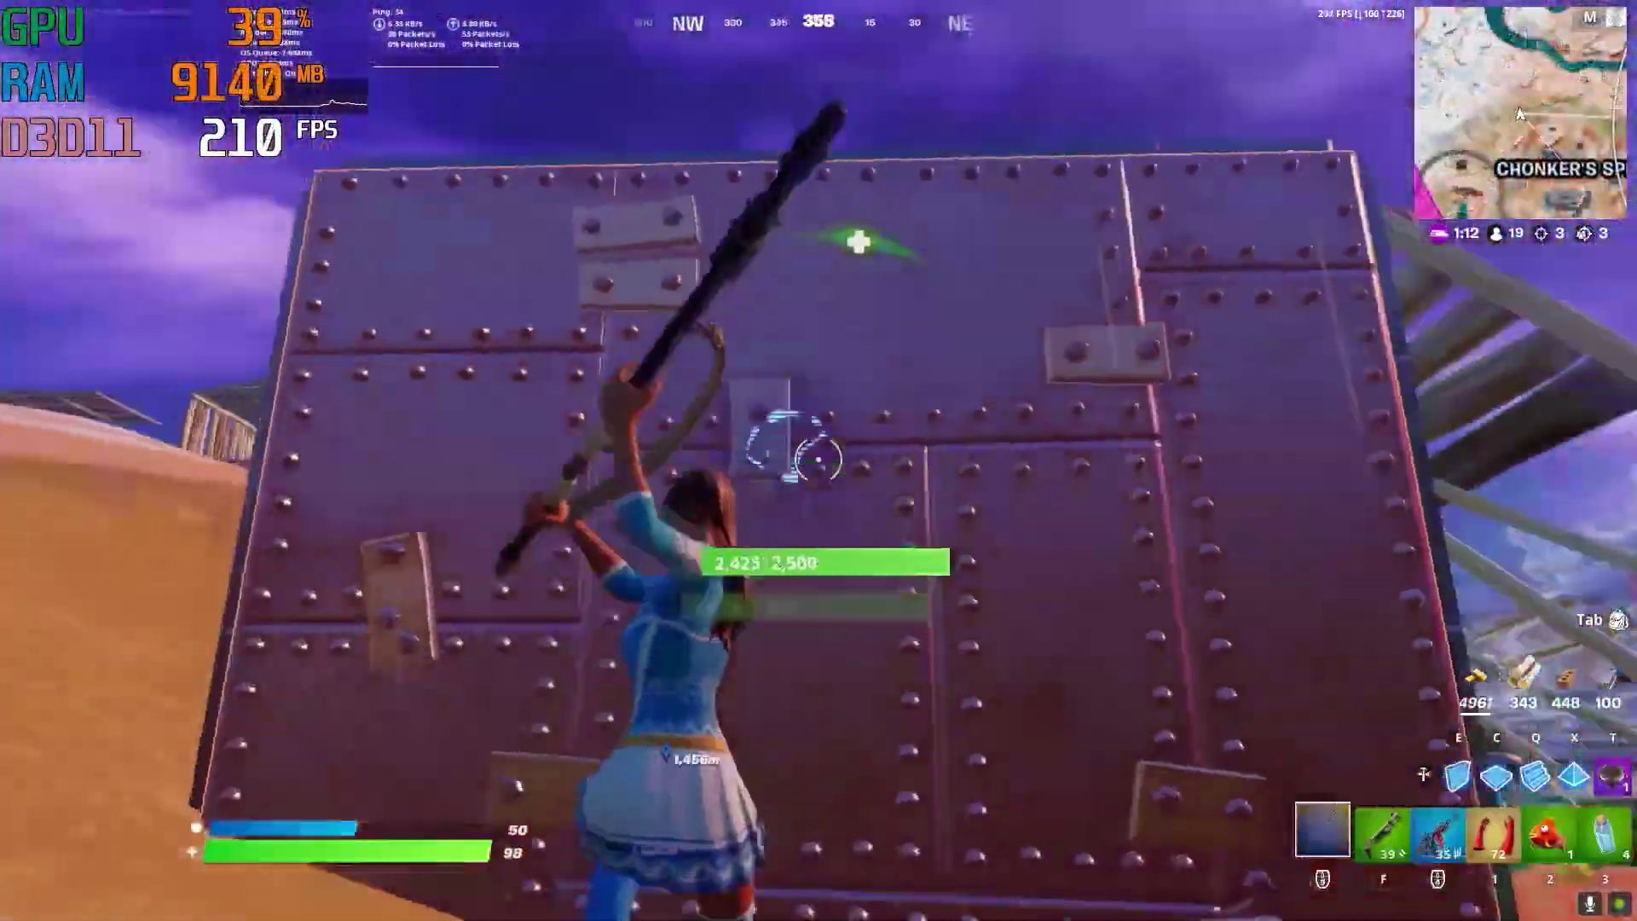
pyautogui.click(819, 460)
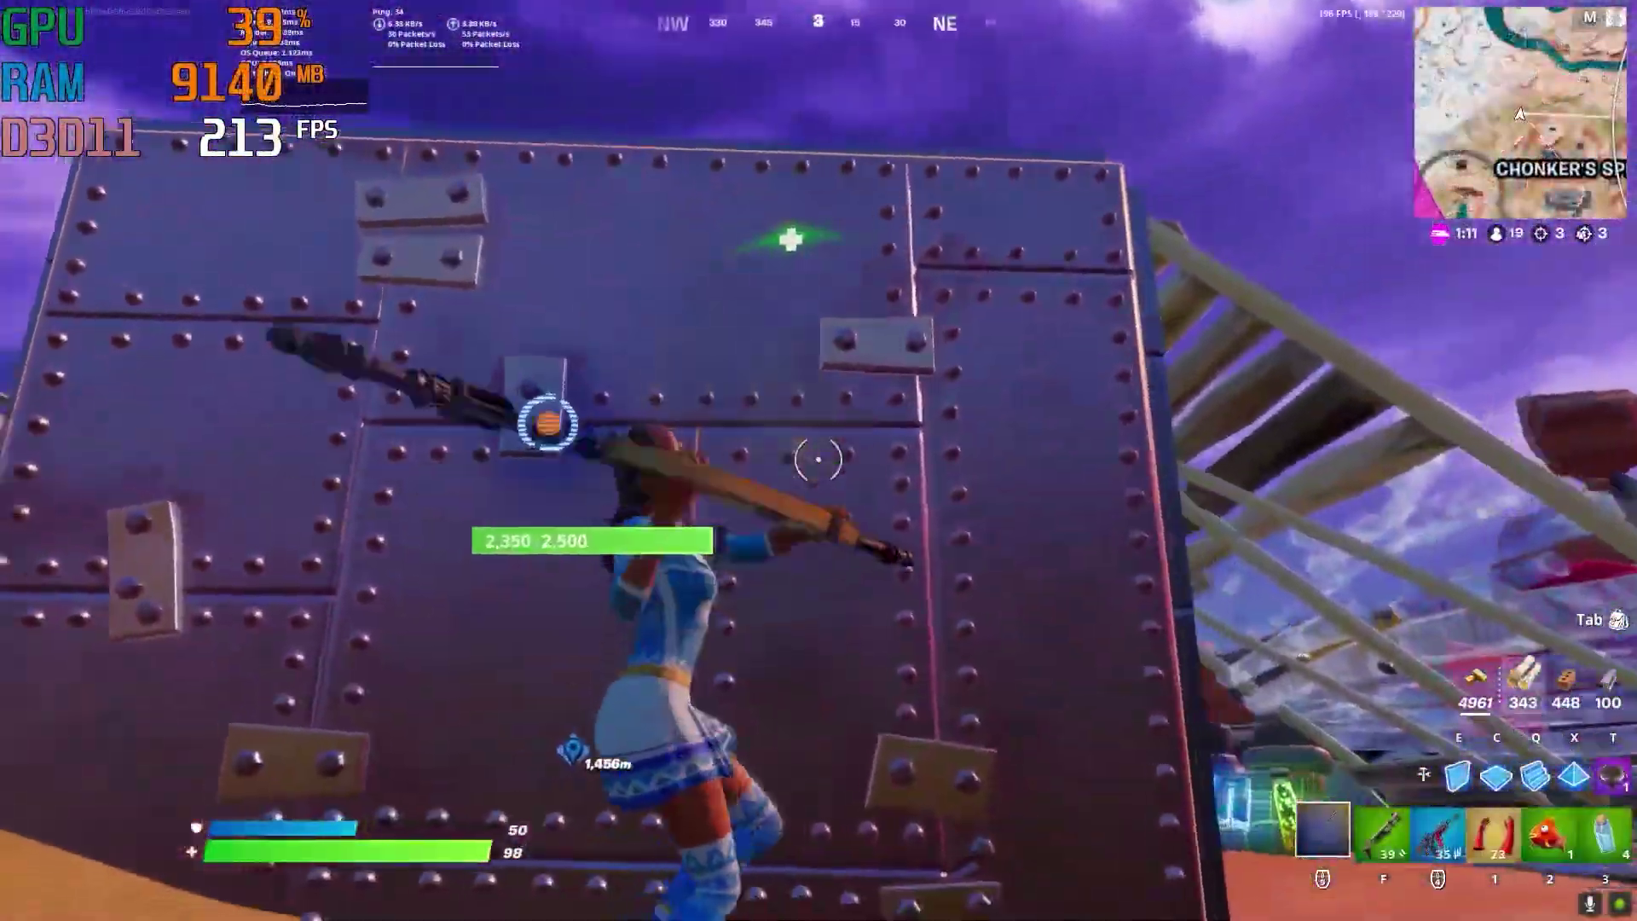
pyautogui.click(818, 461)
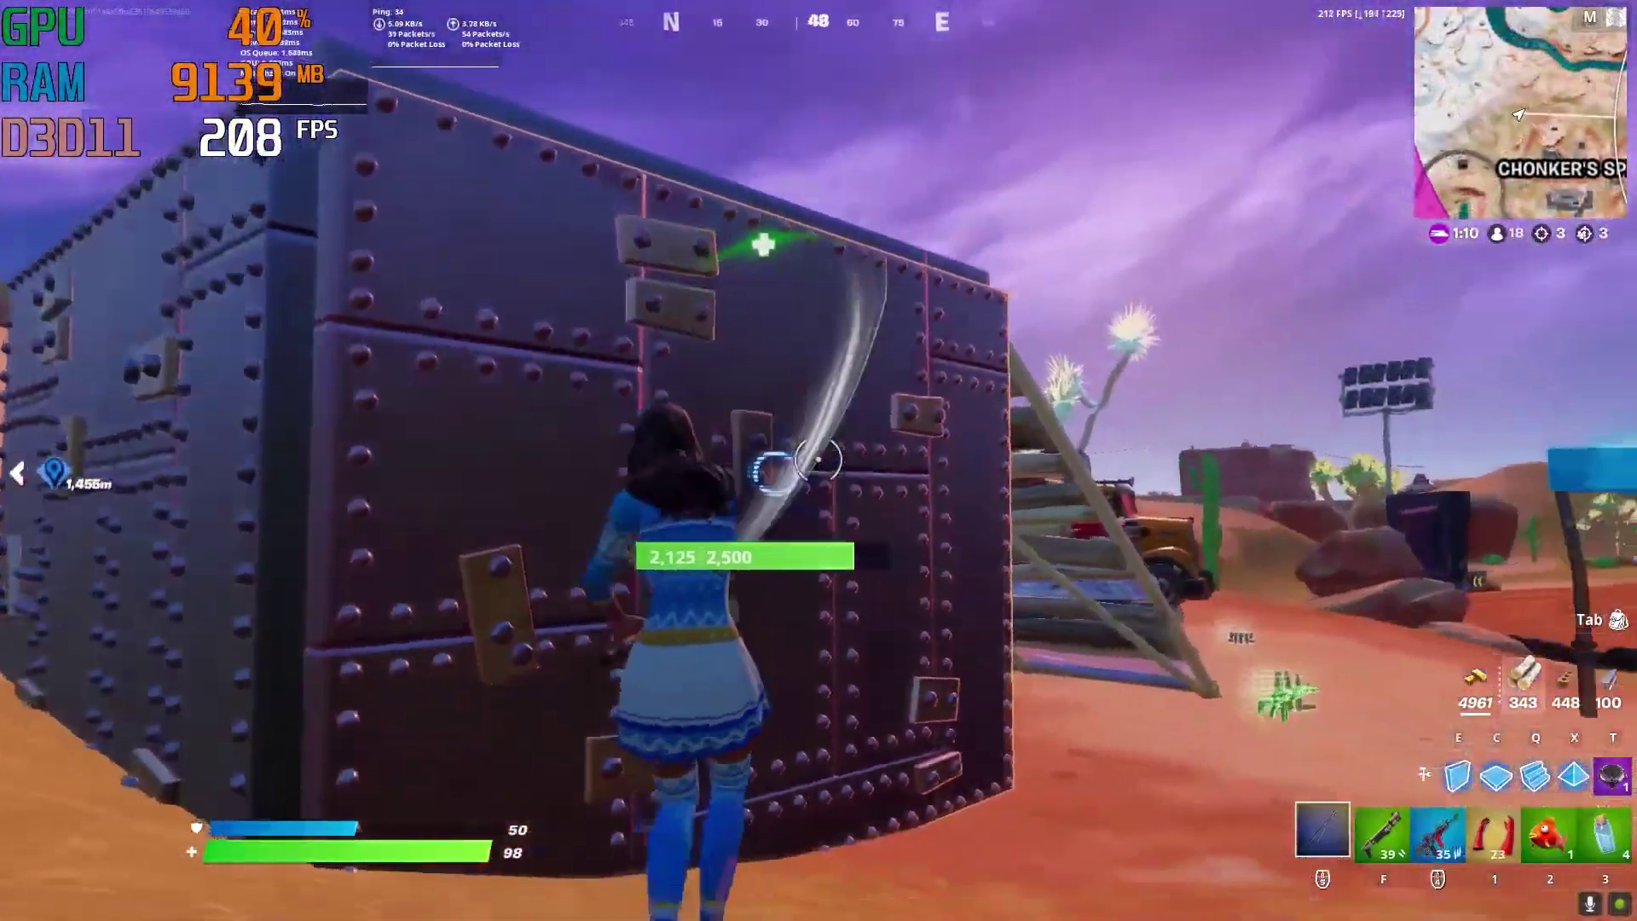
pyautogui.click(818, 461)
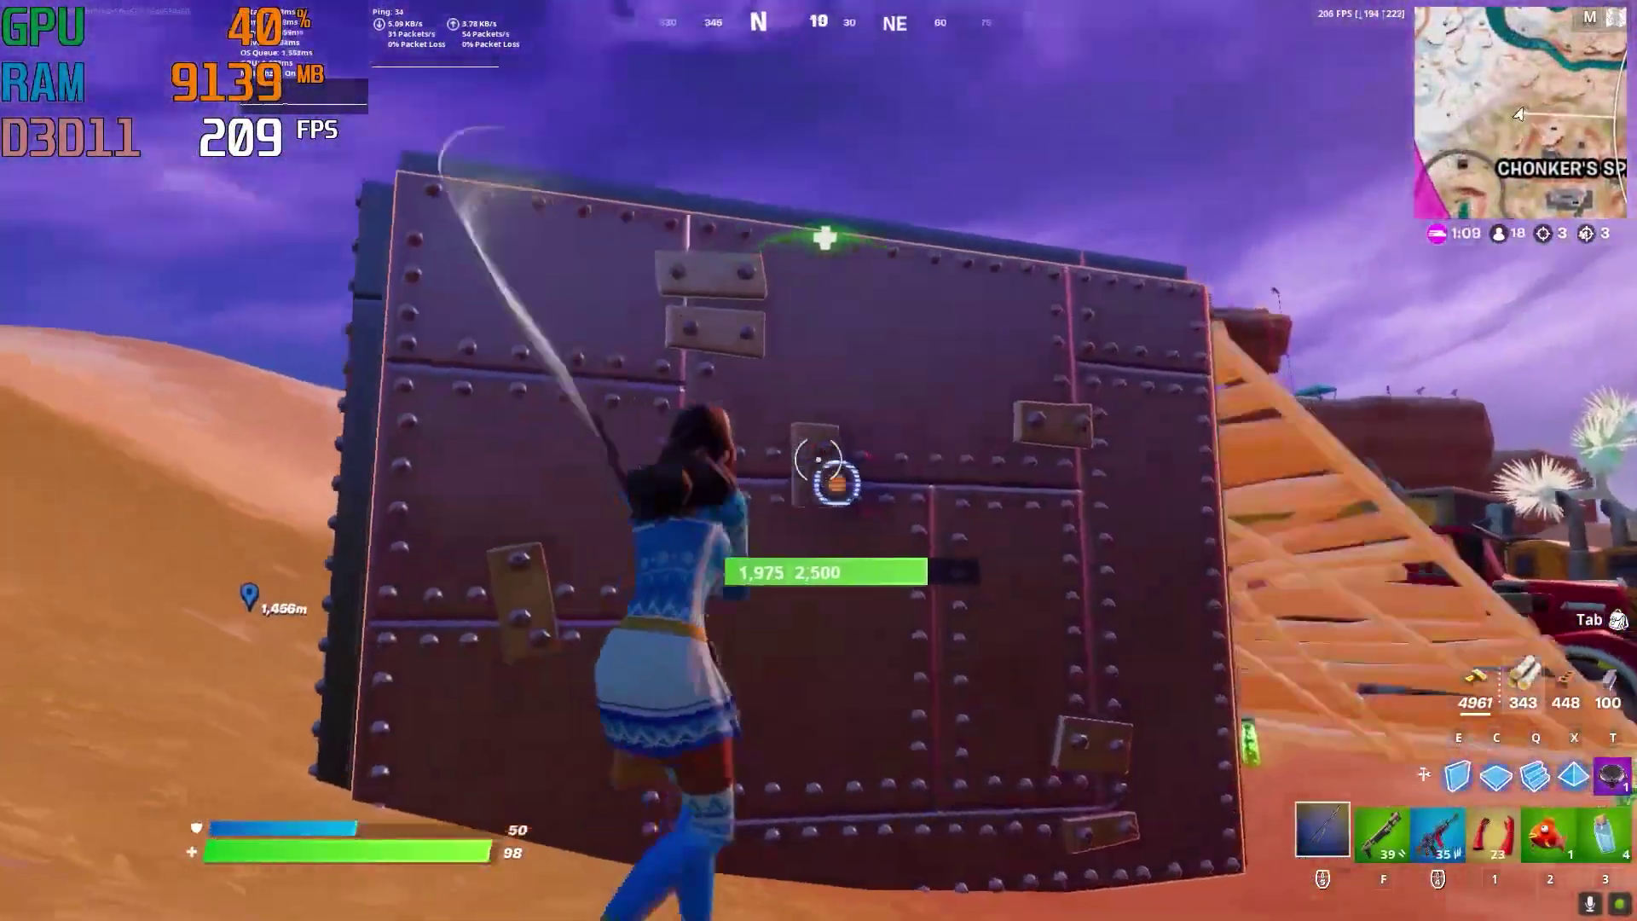
pyautogui.click(818, 461)
pyautogui.click(818, 460)
pyautogui.click(819, 461)
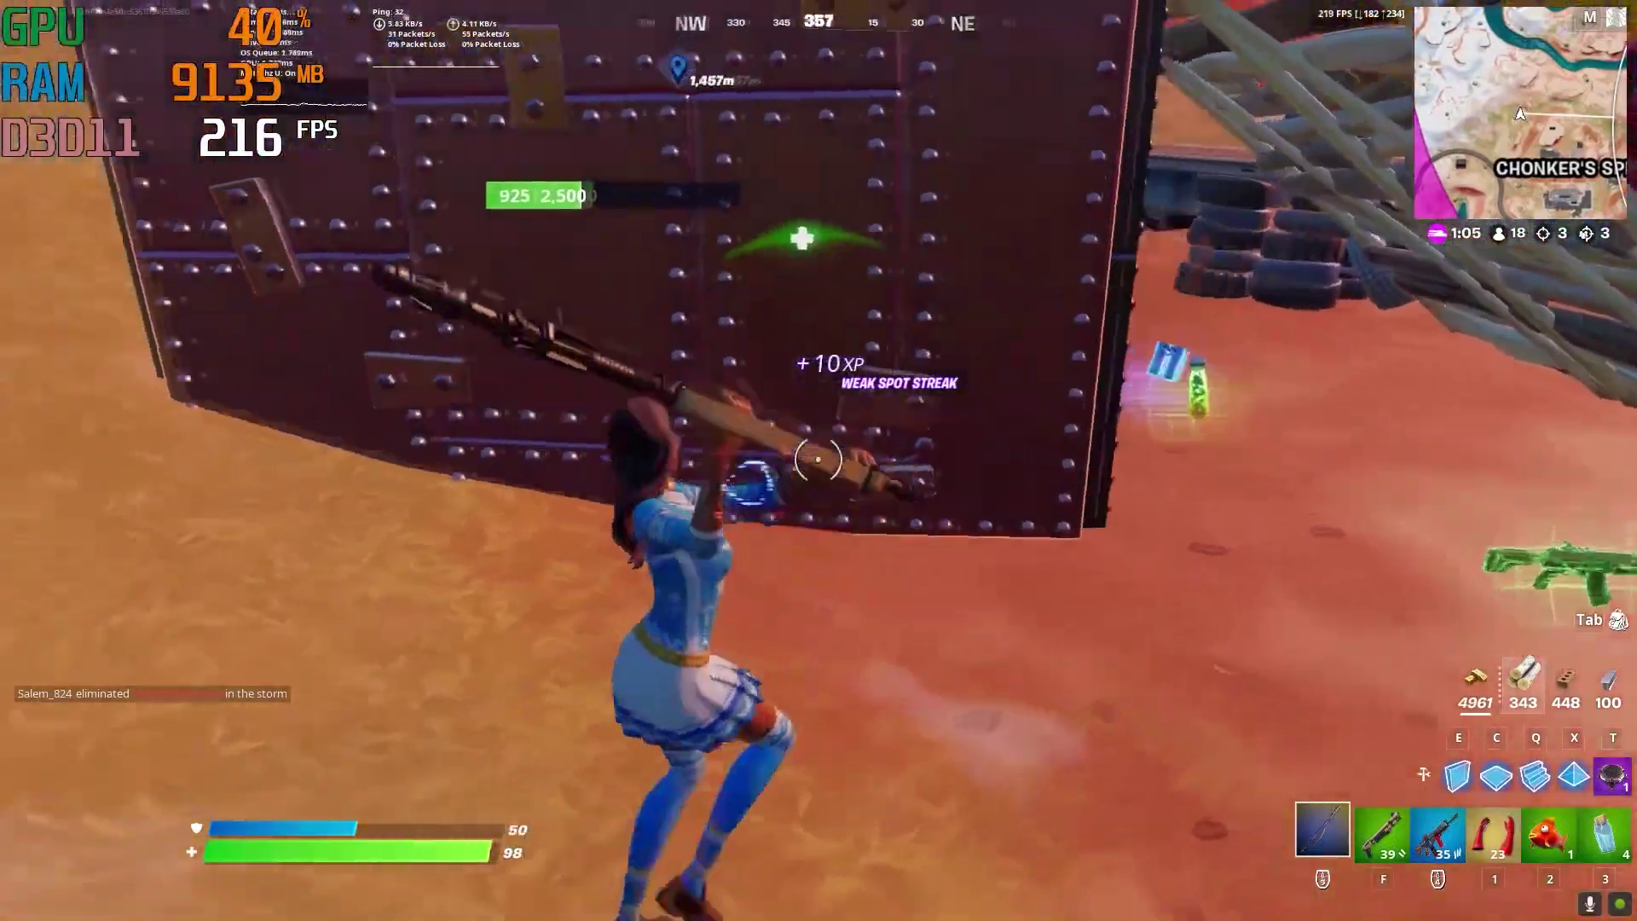
pyautogui.click(818, 460)
pyautogui.click(819, 461)
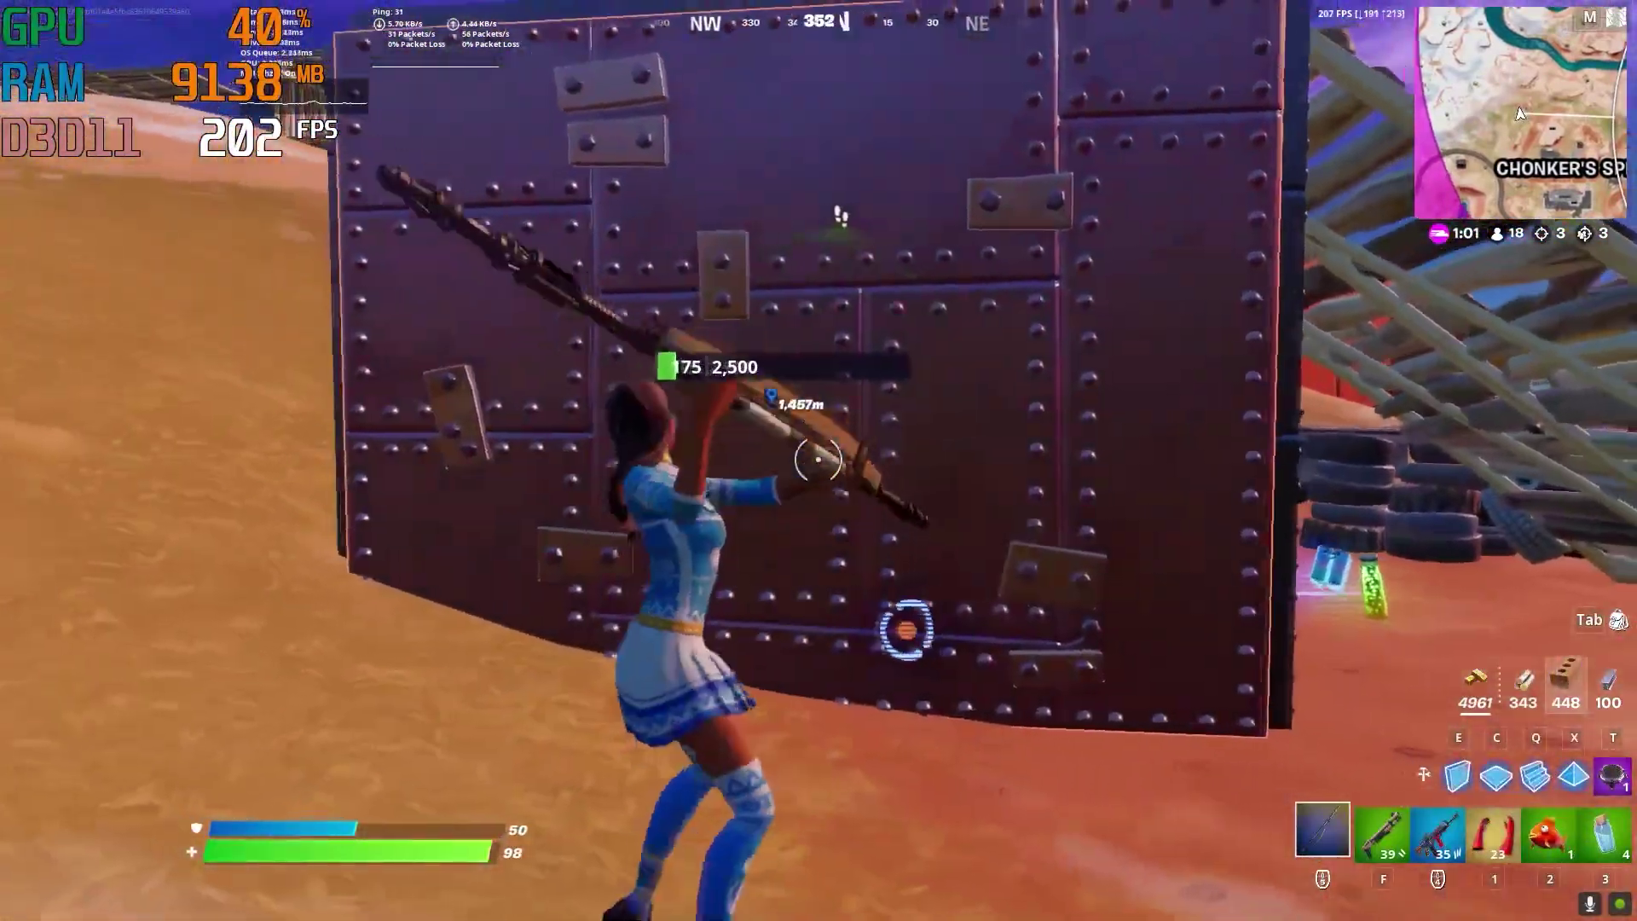
pyautogui.click(818, 460)
pyautogui.press('f')
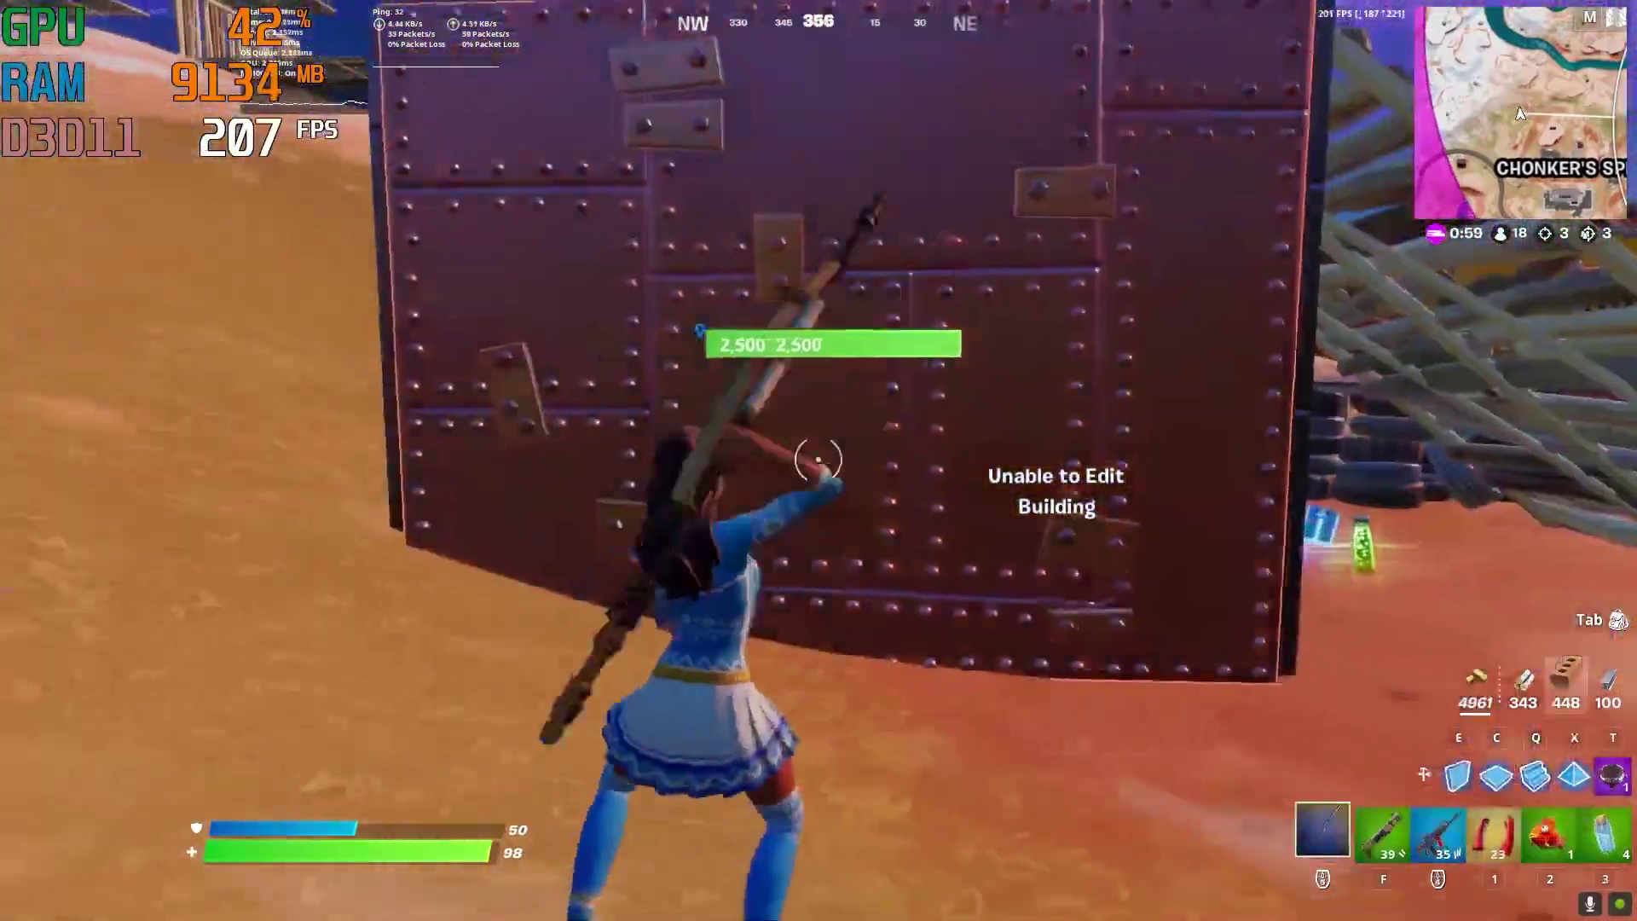
pyautogui.click(818, 461)
pyautogui.click(818, 460)
pyautogui.click(818, 461)
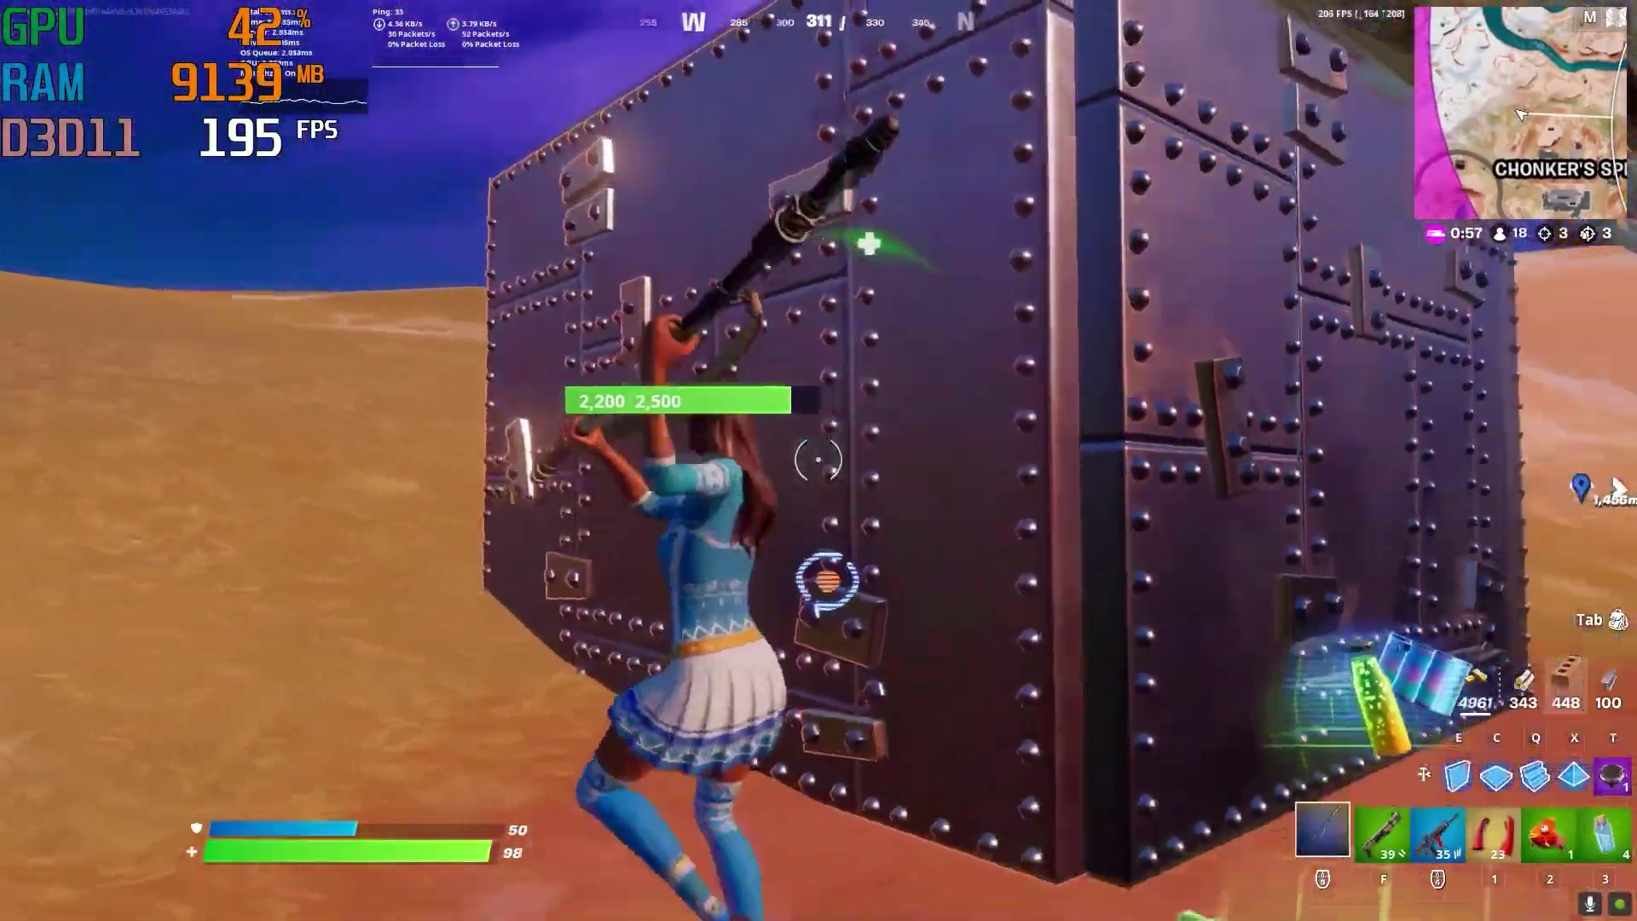